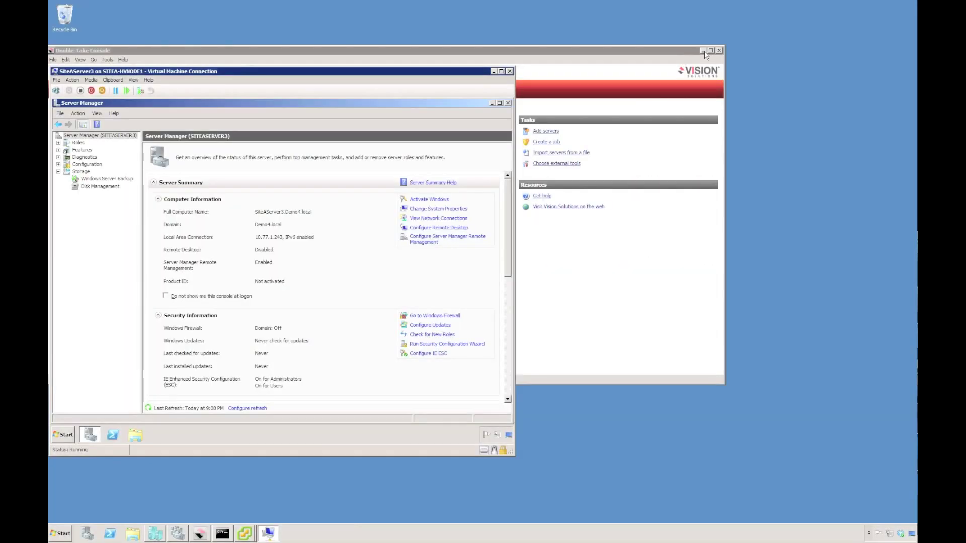
Step: Compare Disk Management on SiteAServer3 and SiteAServer3-dr, then minimize both VM windows
left_click(703, 51)
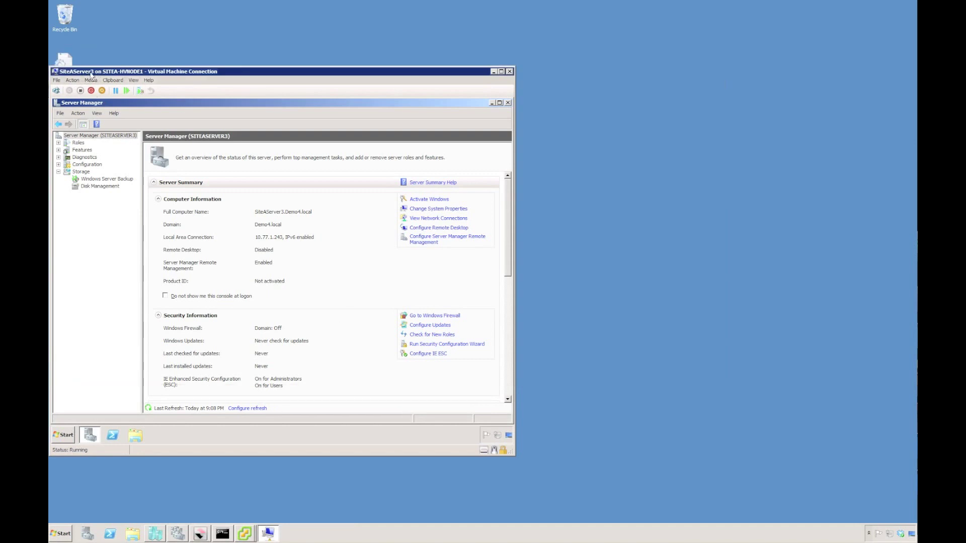
left_click(244, 534)
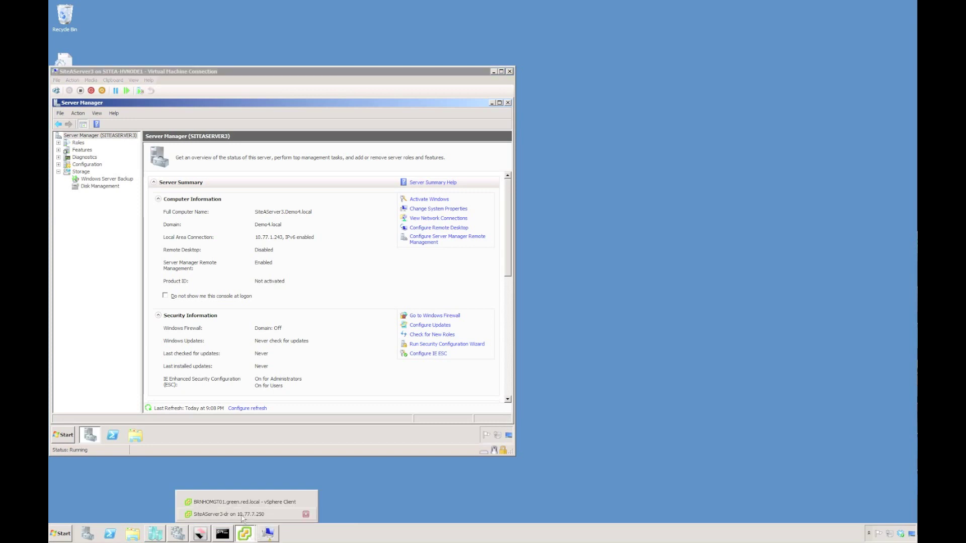
left_click(242, 516)
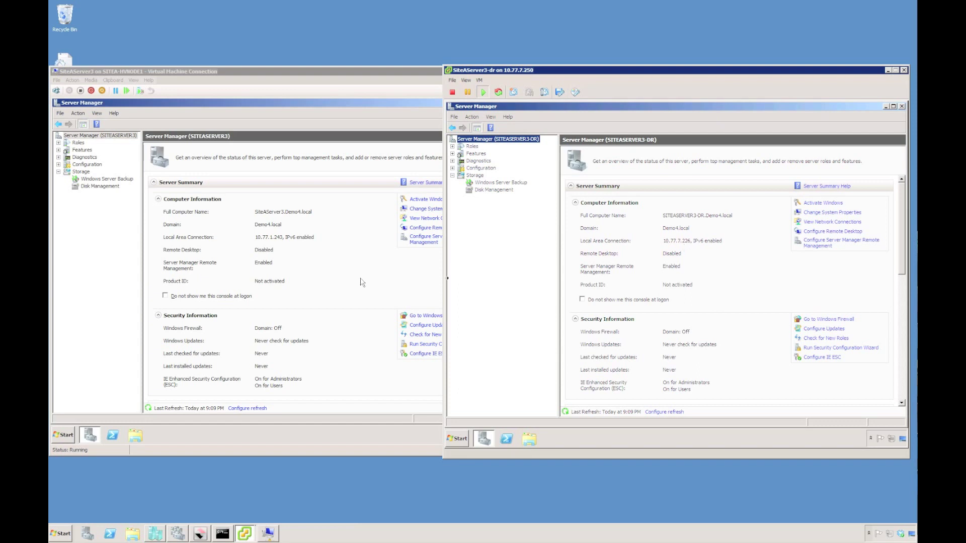
left_click(110, 188)
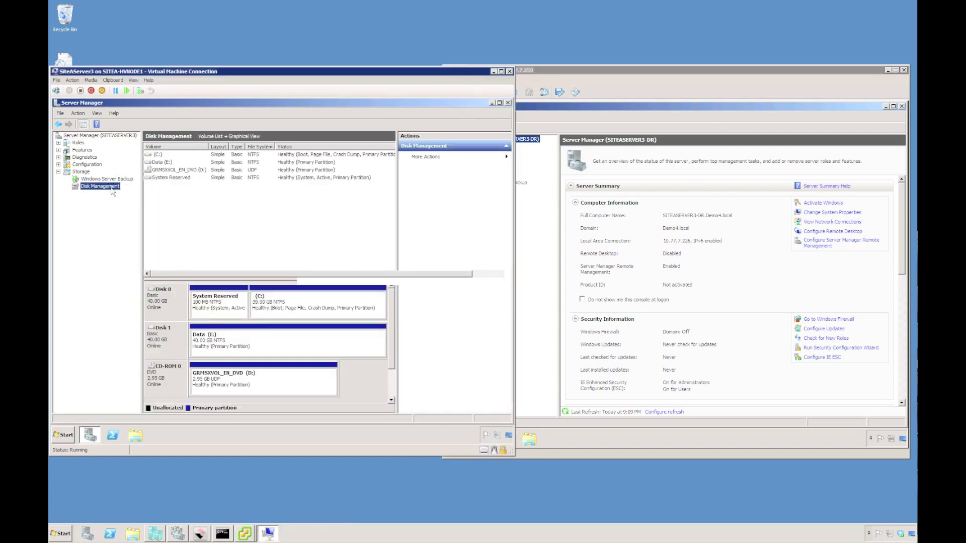
left_click(544, 217)
left_click(489, 190)
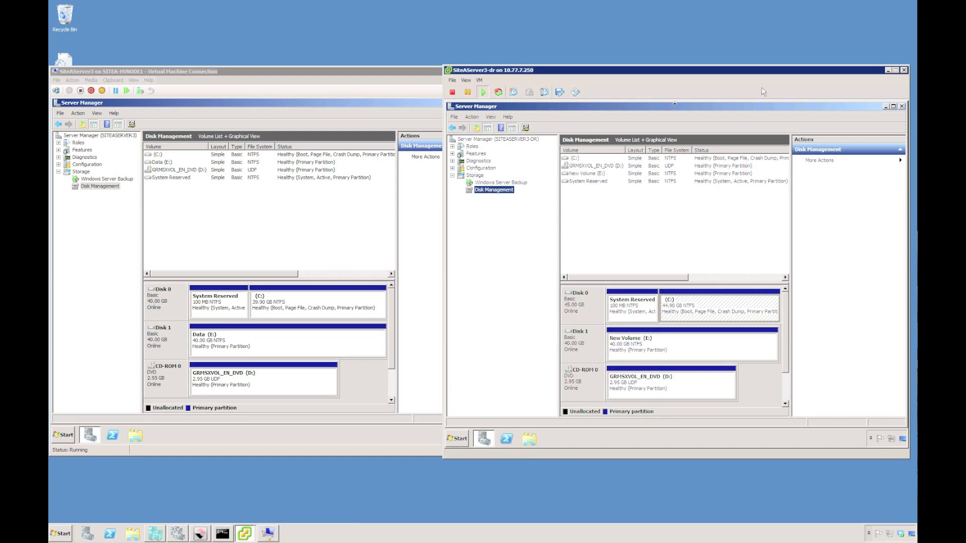
left_click(888, 71)
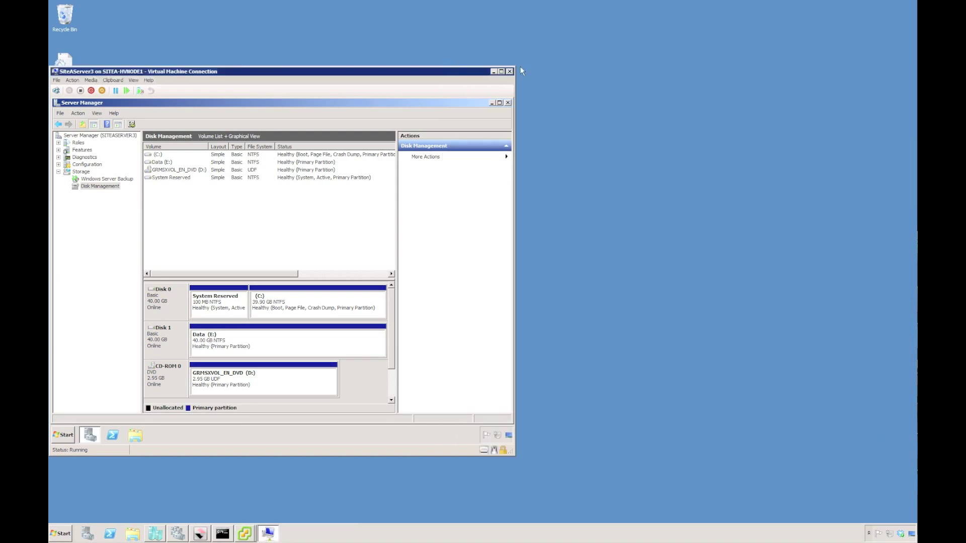
left_click(494, 72)
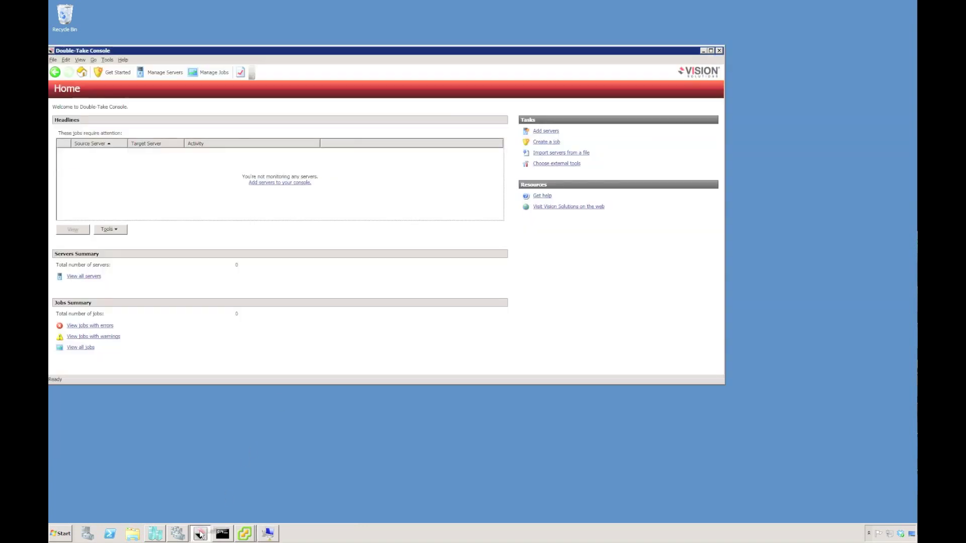
Step: Add SITEASERVER3 and SITEASERVER3-DR to the console using the administrator account and password
left_click(204, 532)
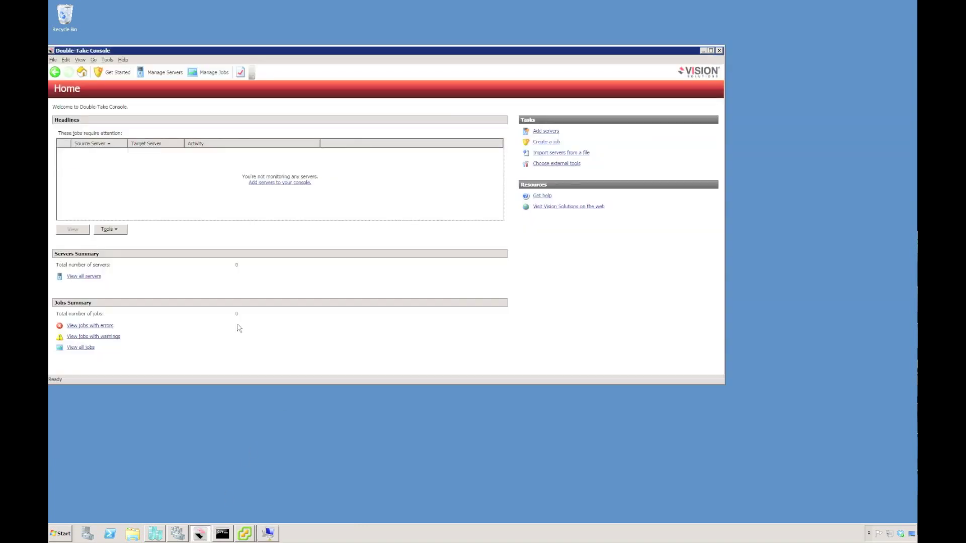
left_click(280, 183)
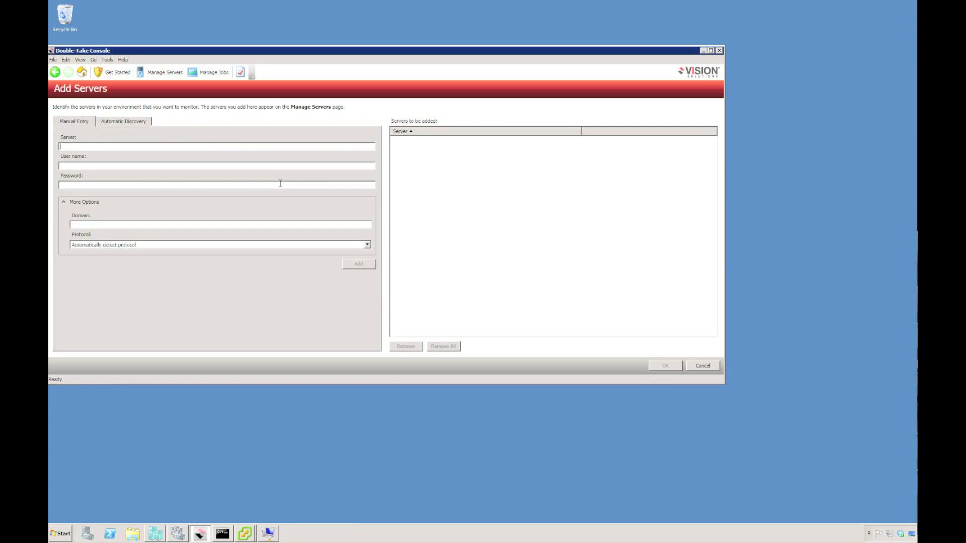
type("siteaserveradministrator")
key("Tab")
type("demo4")
key("Return")
type("siteas")
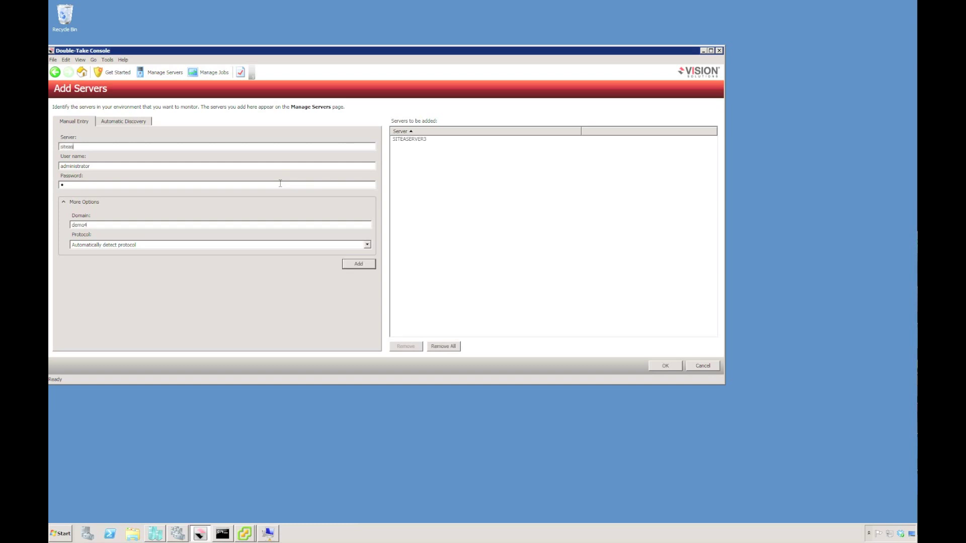
type("erver3-dr")
key("Return")
left_click(664, 367)
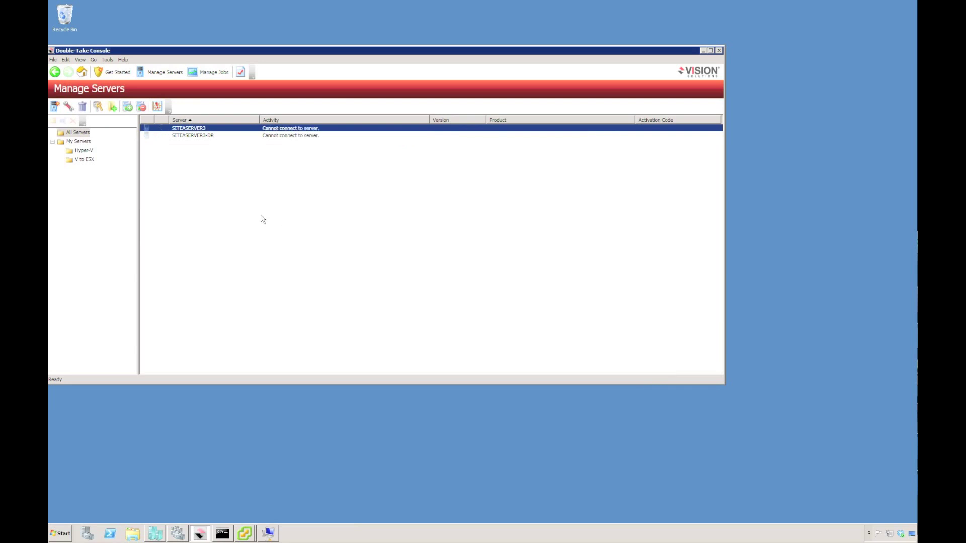
Step: Start installing on both servers with global overrides of 512 MB memory and 2048 MB free disk
right_click(199, 138)
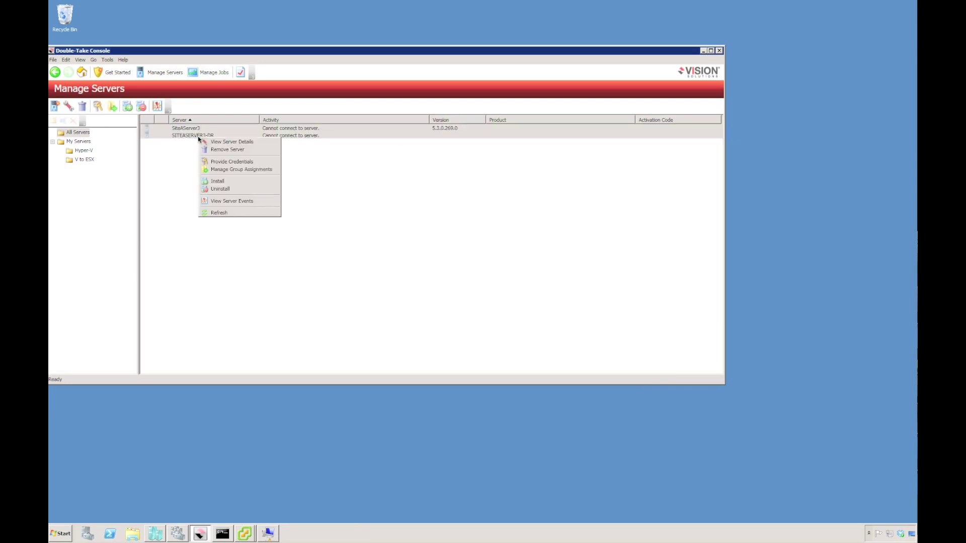
left_click(220, 181)
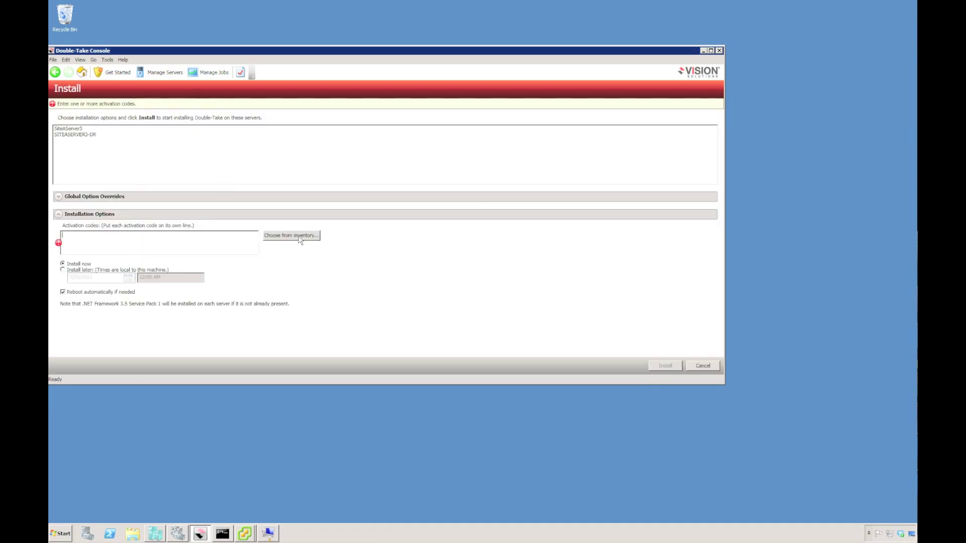
left_click(59, 197)
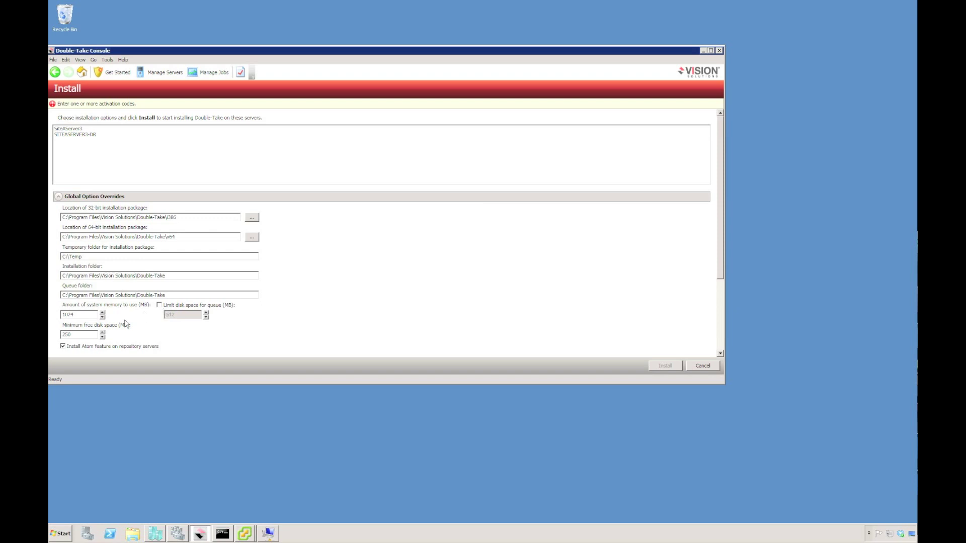
left_click_drag(90, 314, 59, 315)
type("512")
left_click_drag(83, 335, 56, 338)
type("20")
Step: Assign the Premium Edition activation code from inventory to both servers and start installing
scroll(737, 297, "down", 3)
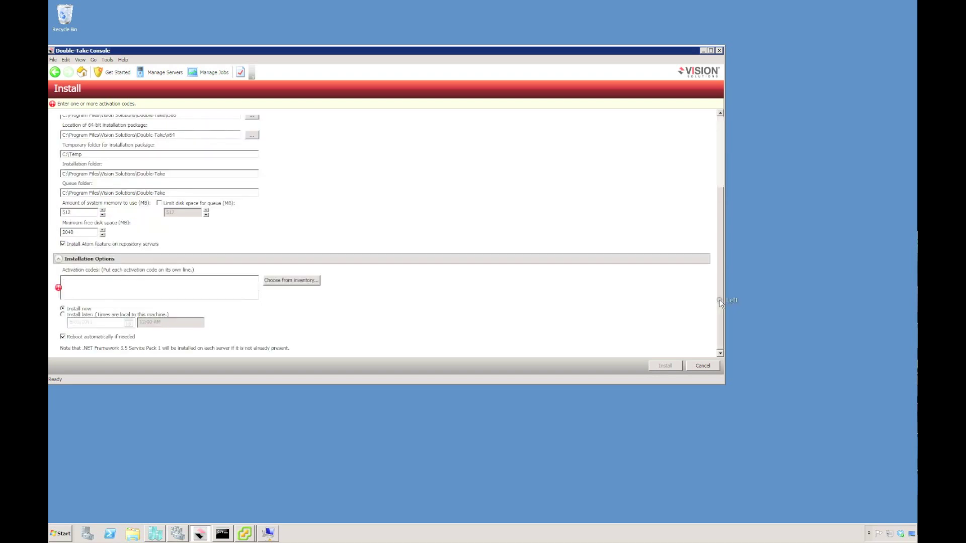
left_click(305, 281)
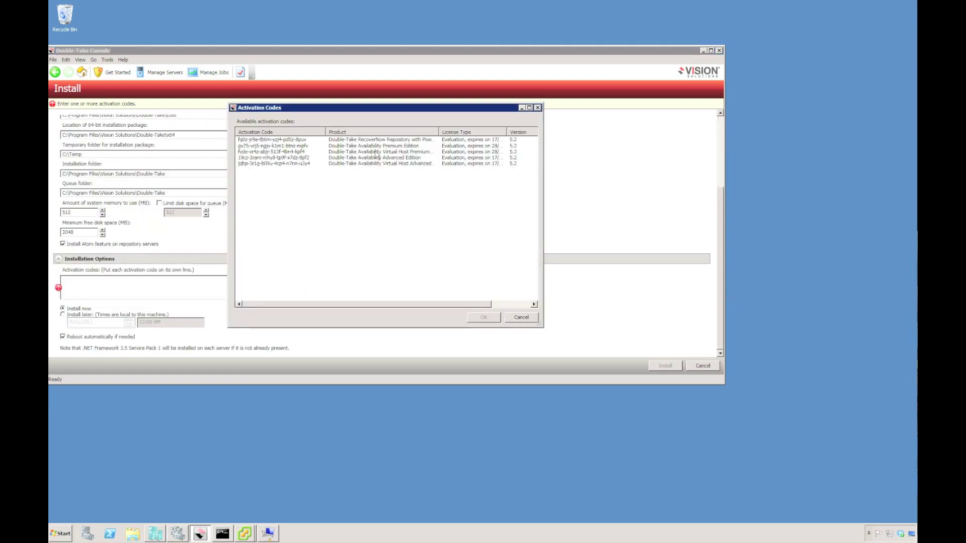
left_click(372, 145)
left_click(483, 317)
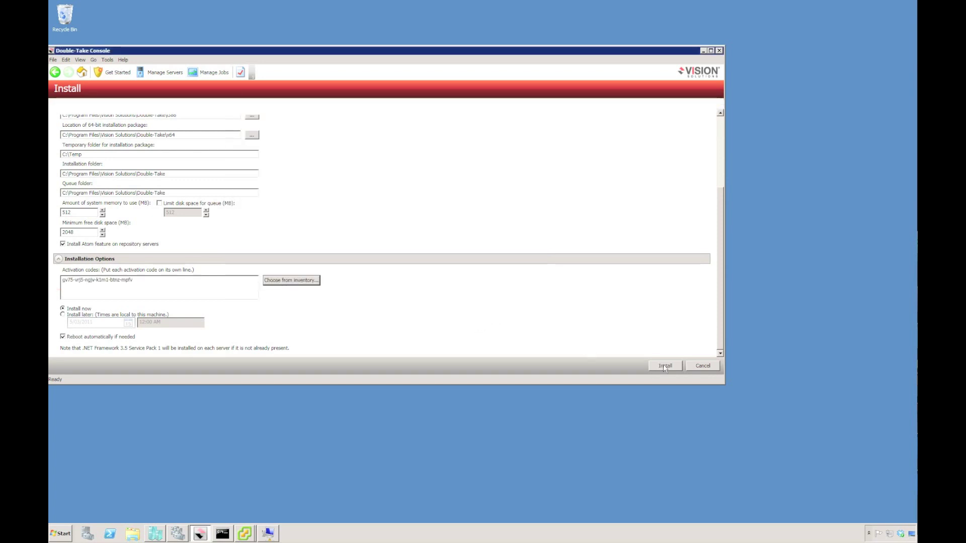
left_click(299, 283)
left_click(372, 146)
left_click(483, 317)
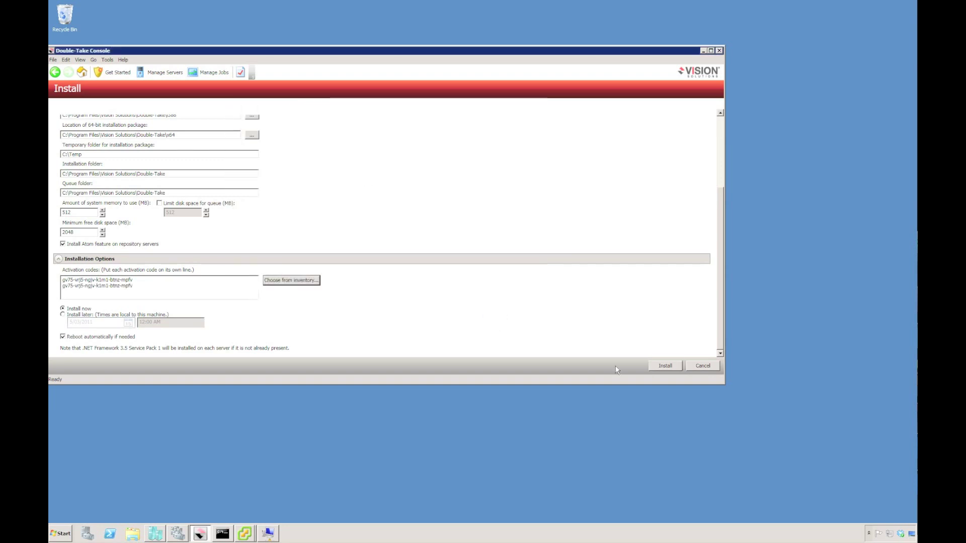
left_click(666, 367)
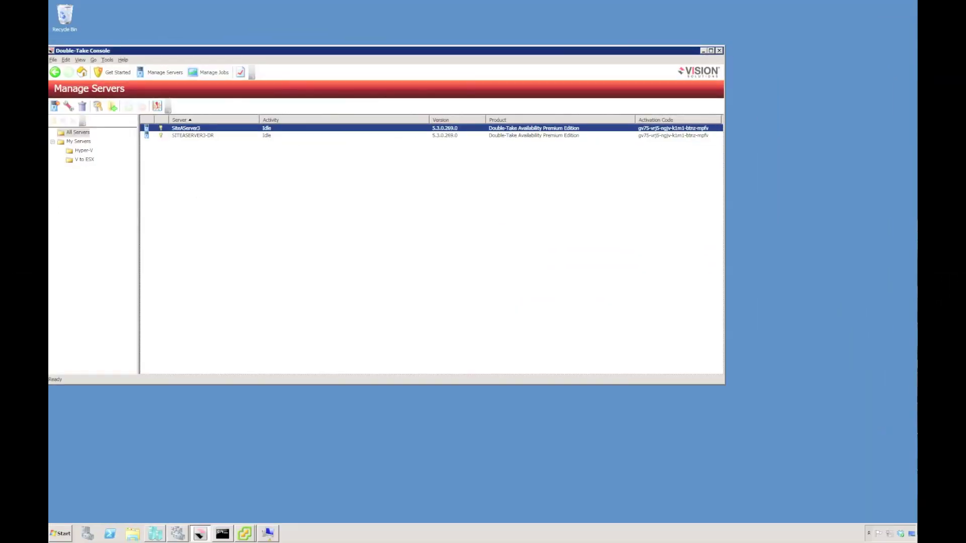
Step: Create a new server group named Physical Servers under My Servers
left_click(78, 142)
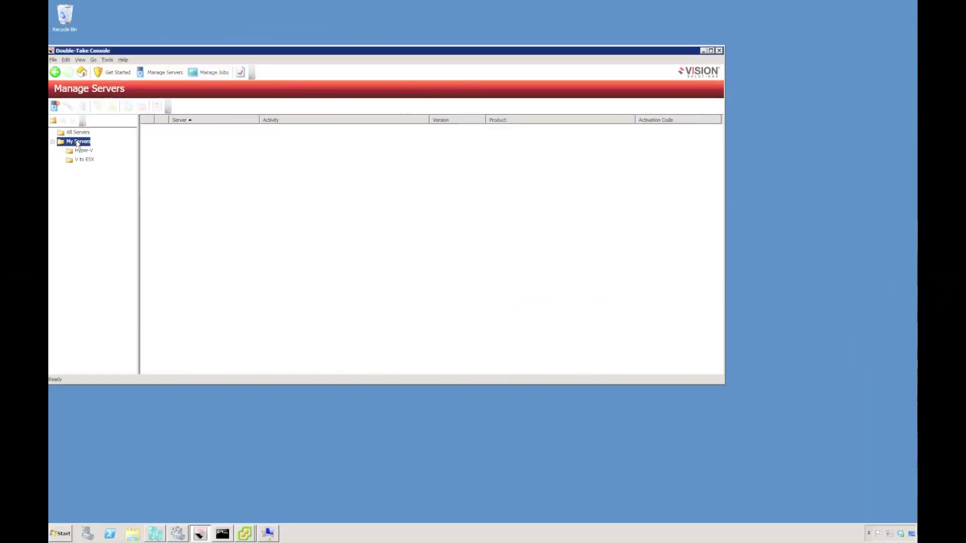
left_click(53, 121)
type("PH")
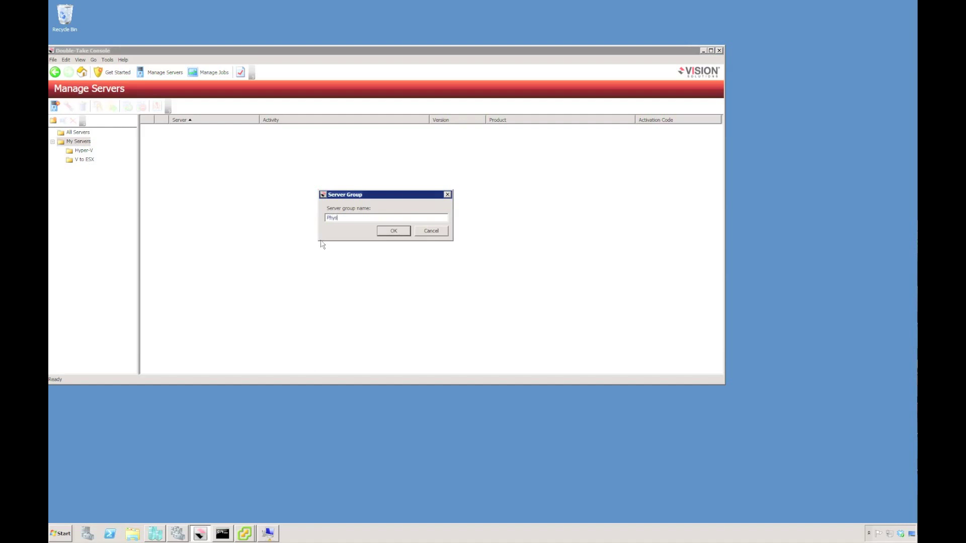
type("ysical Servers")
key("Return")
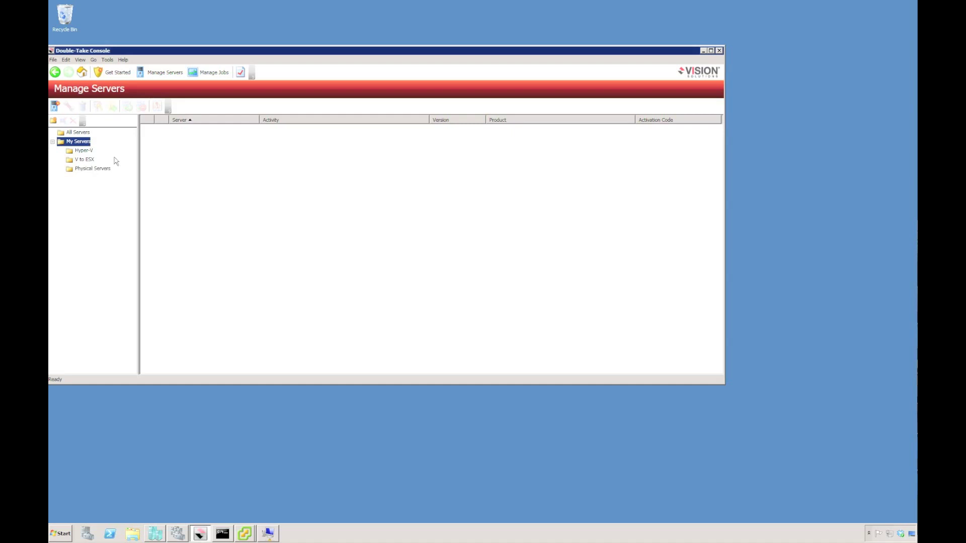
Step: Assign SiteAServer3 and SITEASERVER3-DR to the Physical Servers group
left_click(78, 133)
left_click(190, 136)
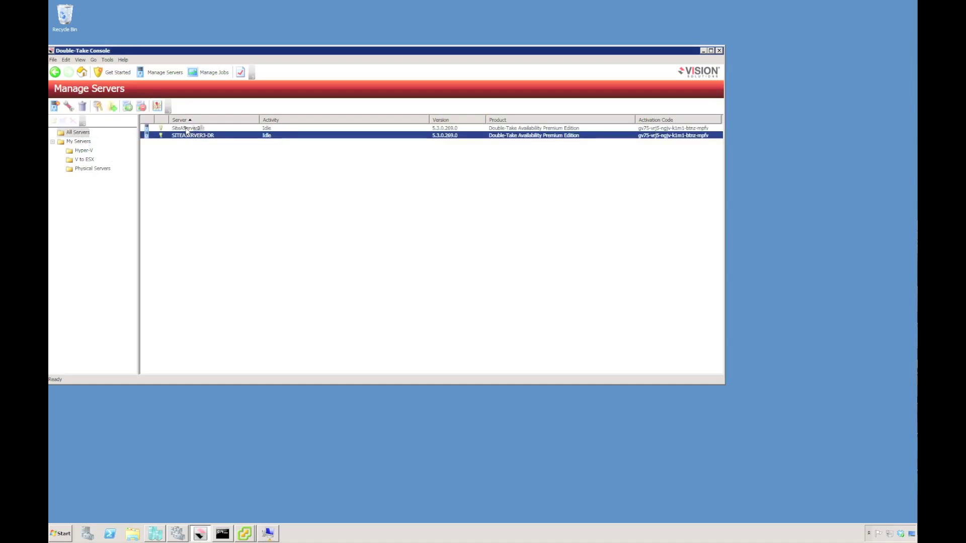
left_click(194, 128, "shift")
right_click(187, 130)
left_click(221, 160)
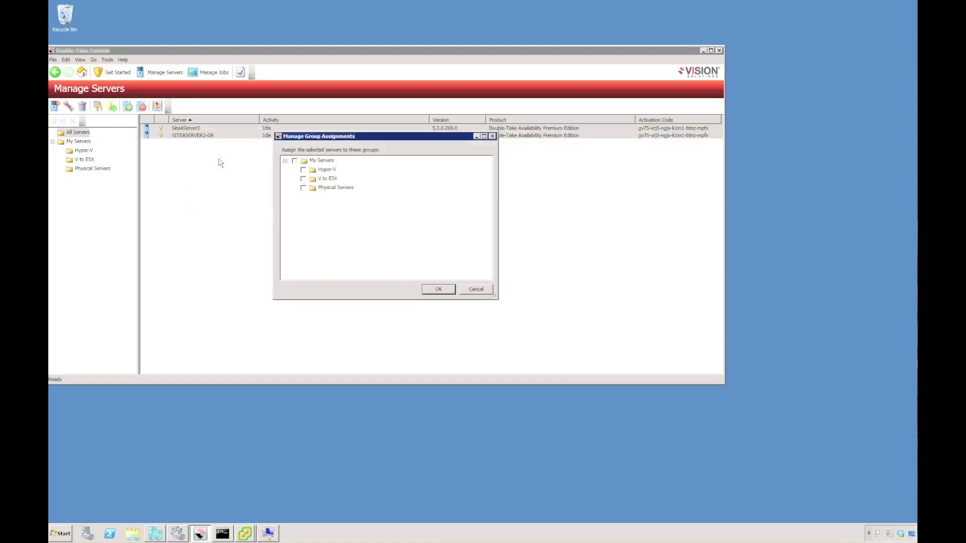
left_click(303, 188)
left_click(439, 290)
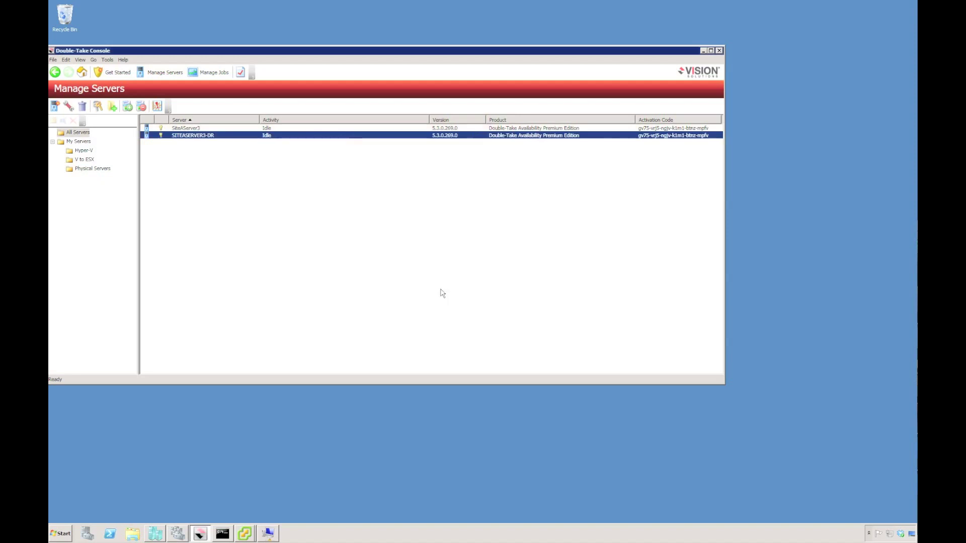
Step: Check the Physical Servers group contents and go to the Get Started page
left_click(84, 169)
left_click(269, 207)
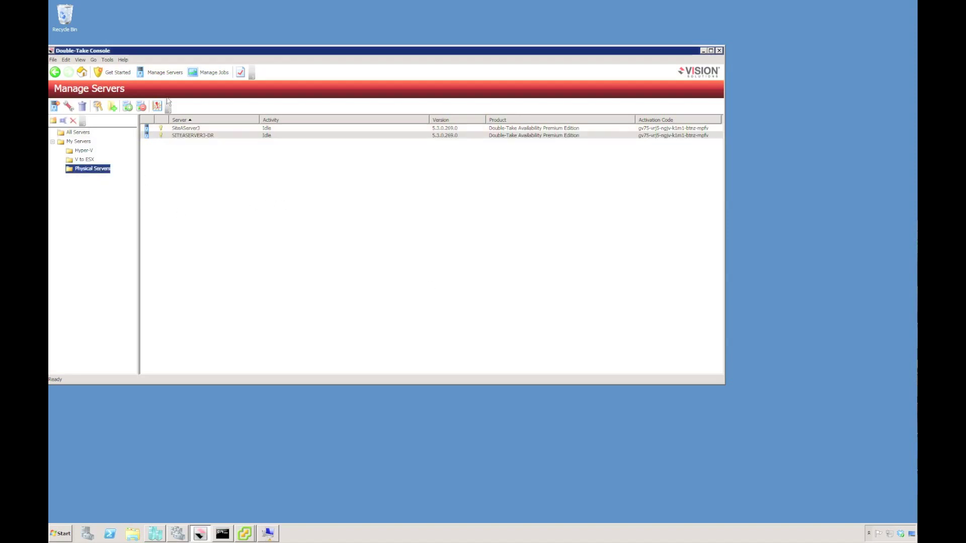
left_click(115, 71)
Step: Begin protecting an entire server with SiteAServer3 as the source
double_click(115, 147)
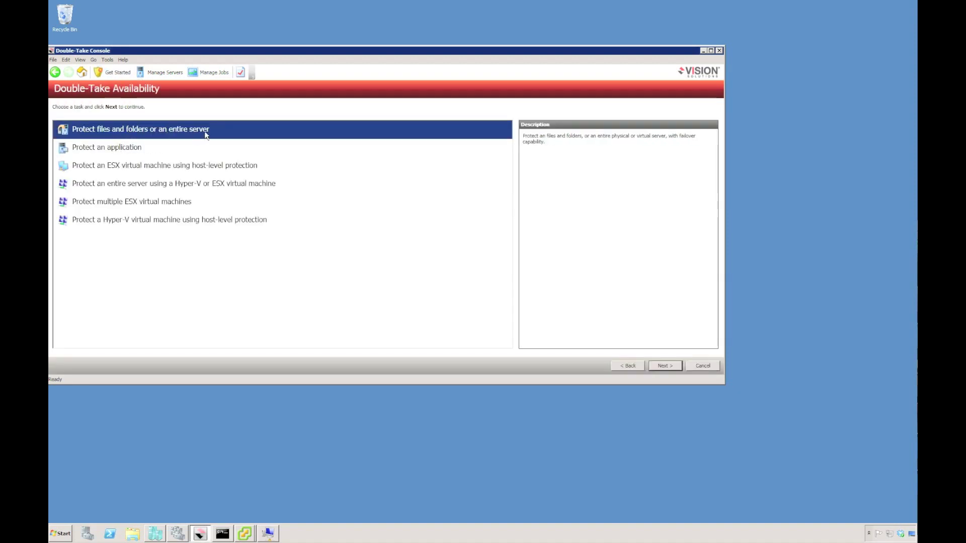
double_click(214, 131)
left_click(146, 174)
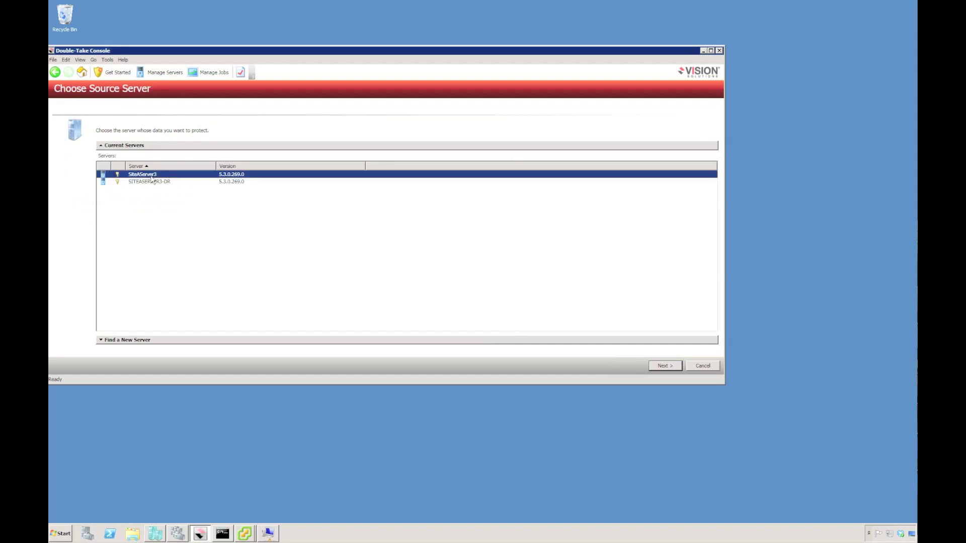
left_click(667, 370)
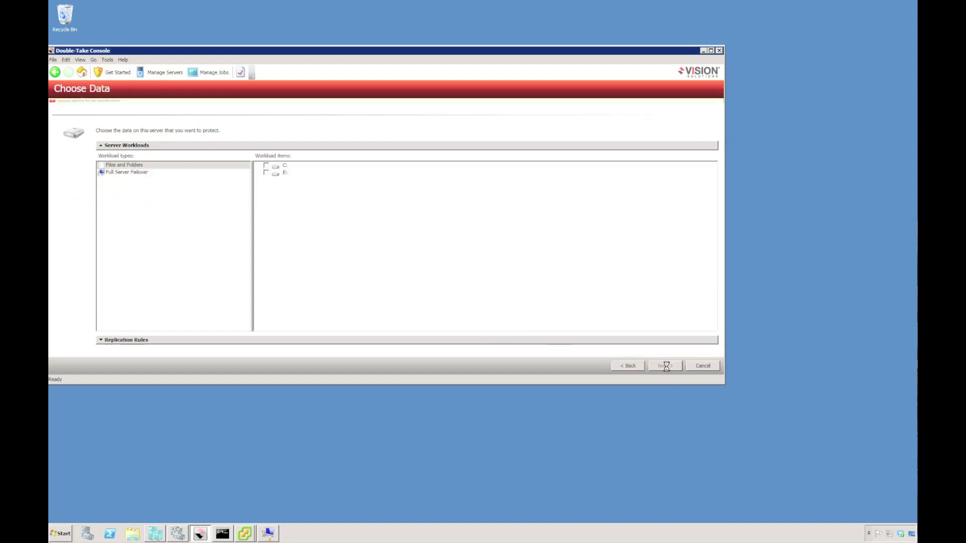
Step: Choose Full Server Failover for C: and E: and target SITEASERVER3-DR
left_click(136, 165)
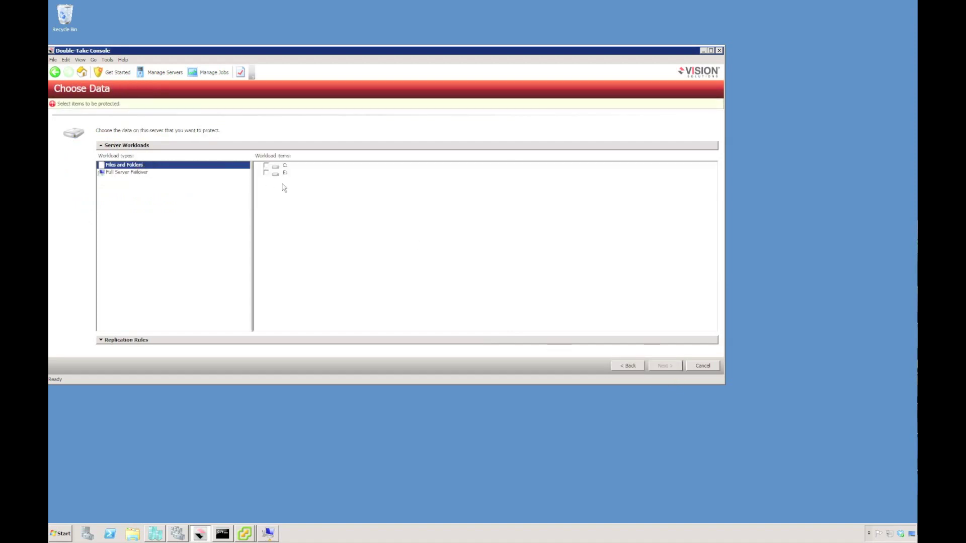
left_click(123, 172)
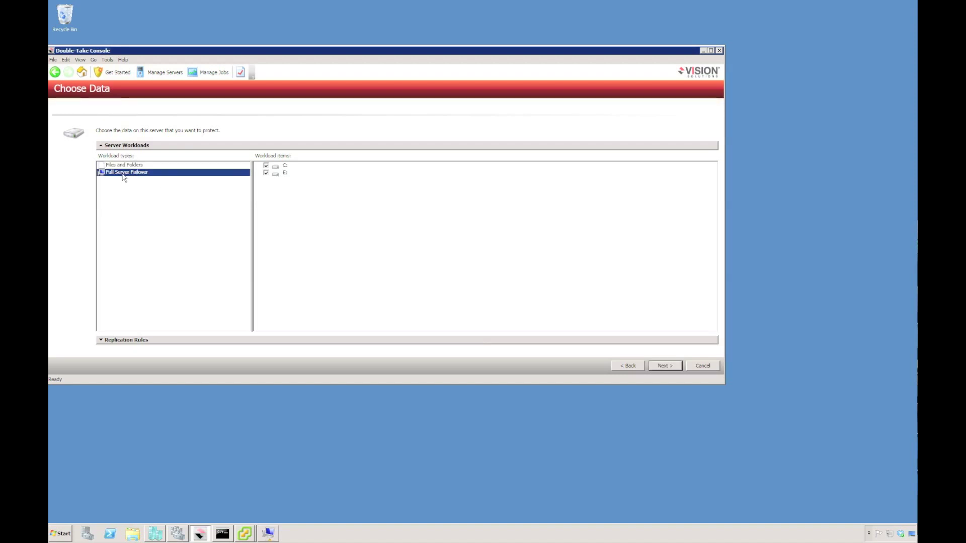
left_click(101, 341)
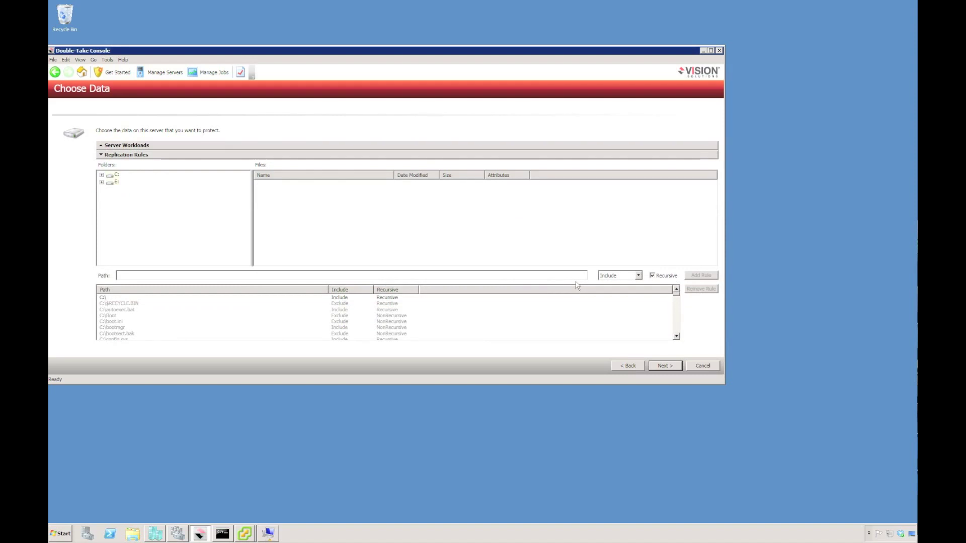
left_click(664, 366)
left_click(166, 174)
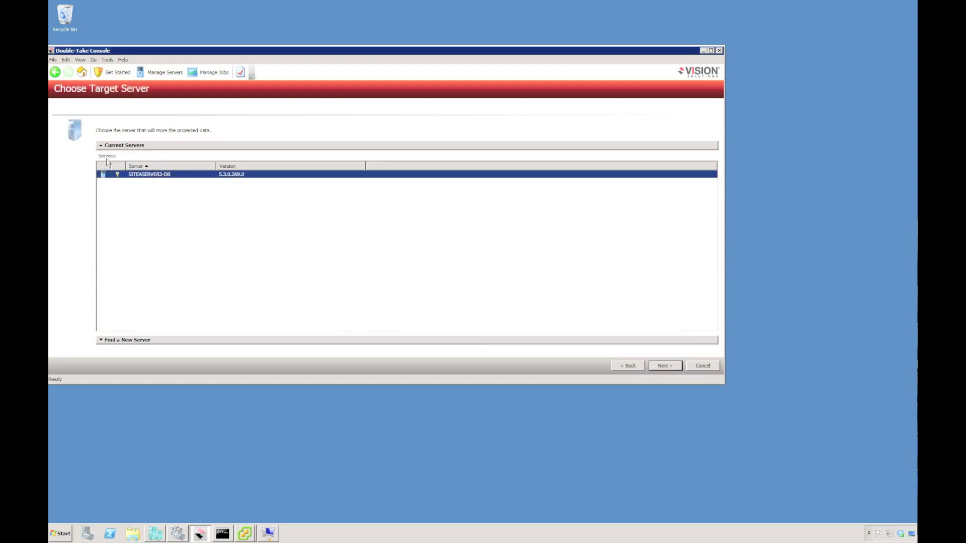
left_click(666, 366)
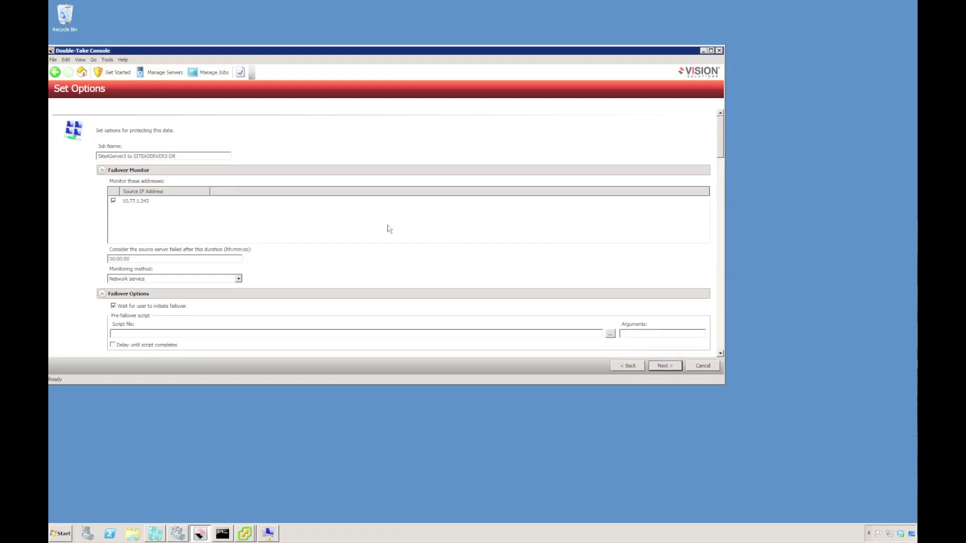
Step: Reserve 10.77.1.243 on the source and 10.77.7.226 on the target
left_click(183, 158)
scroll(719, 157, "down", 3)
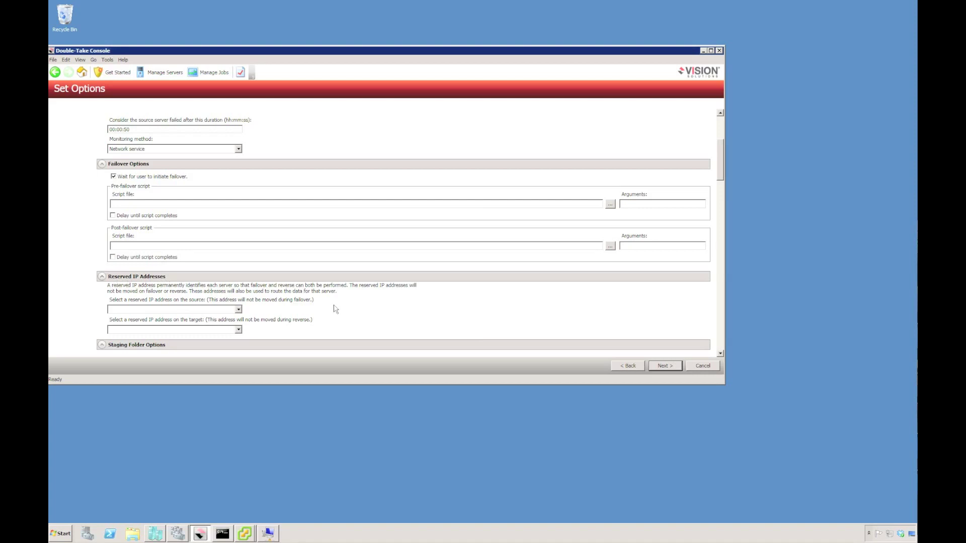
left_click(239, 310)
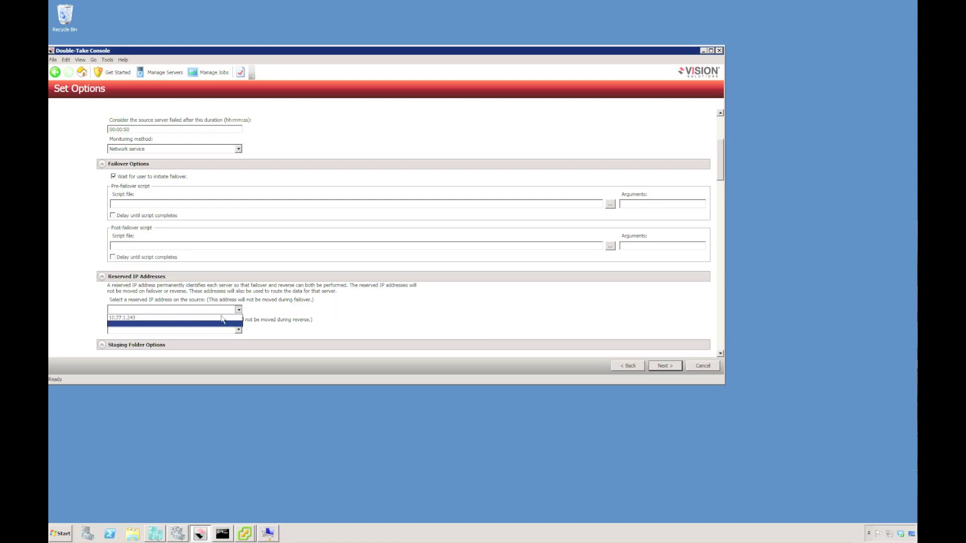
left_click(221, 317)
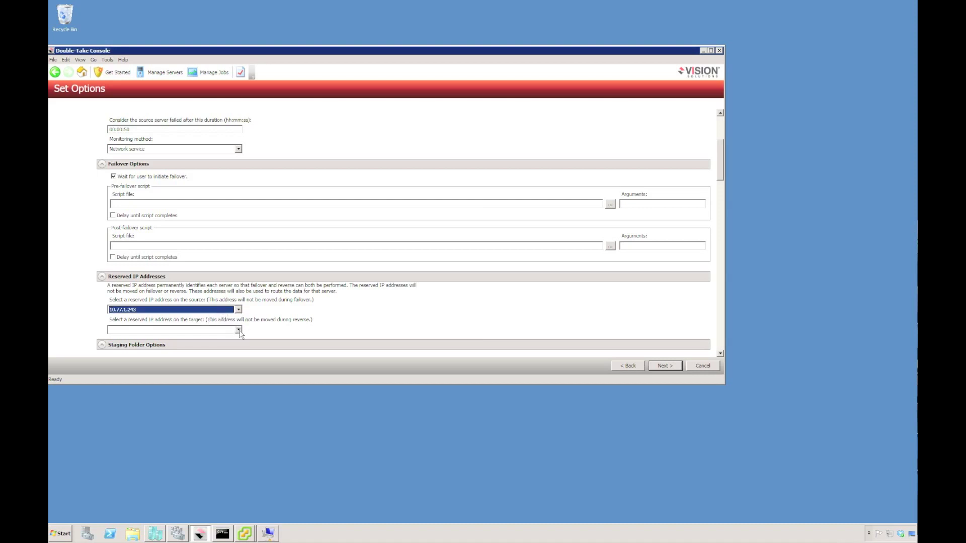
left_click(239, 331)
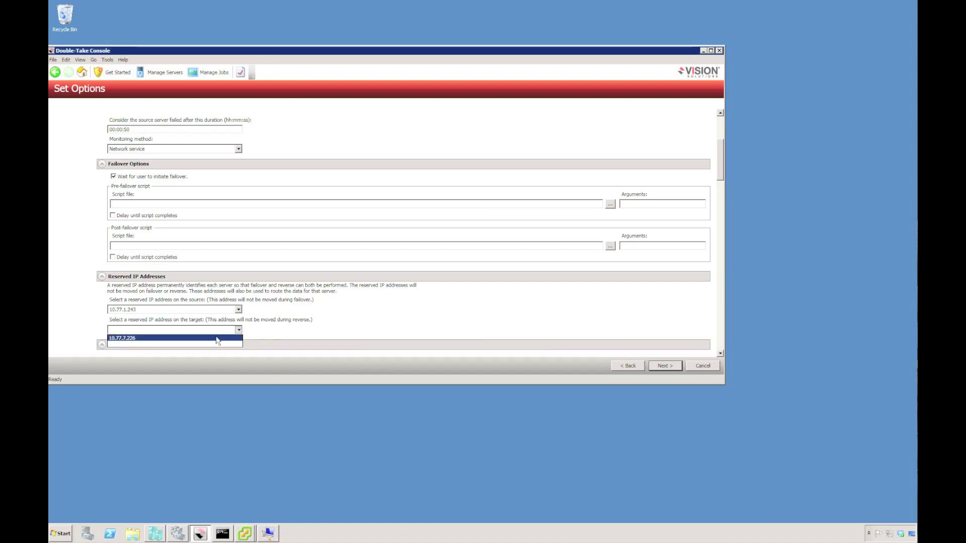
left_click(216, 339)
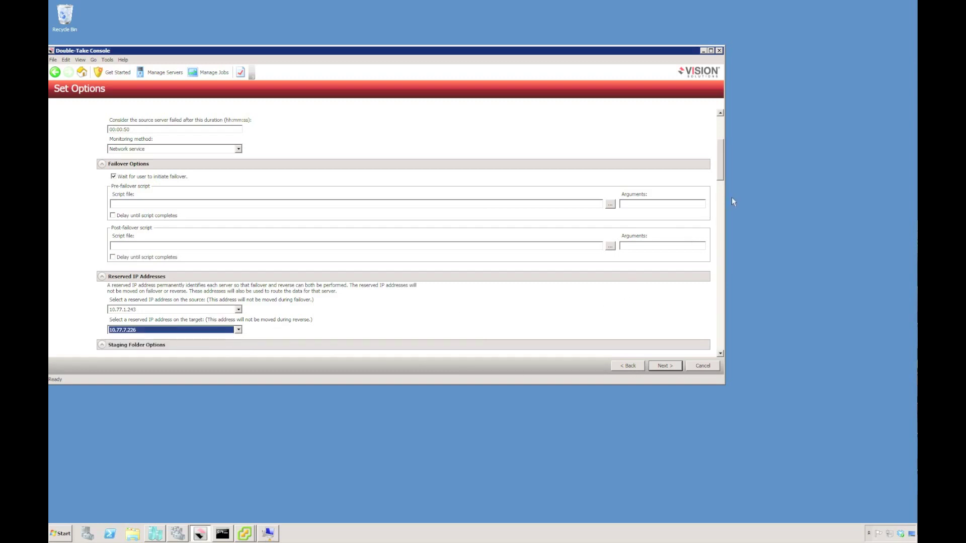
left_click(721, 173)
Step: Retain the target network configuration and enable DNS server updates on failover
left_click_drag(721, 173, 722, 205)
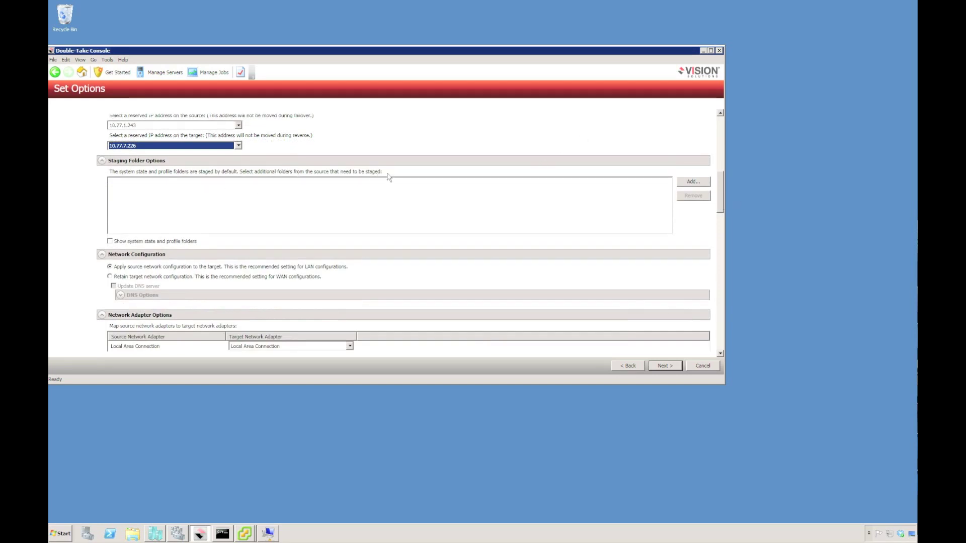
left_click(111, 277)
left_click(113, 285)
left_click(120, 296)
scroll(135, 308, "down", 3)
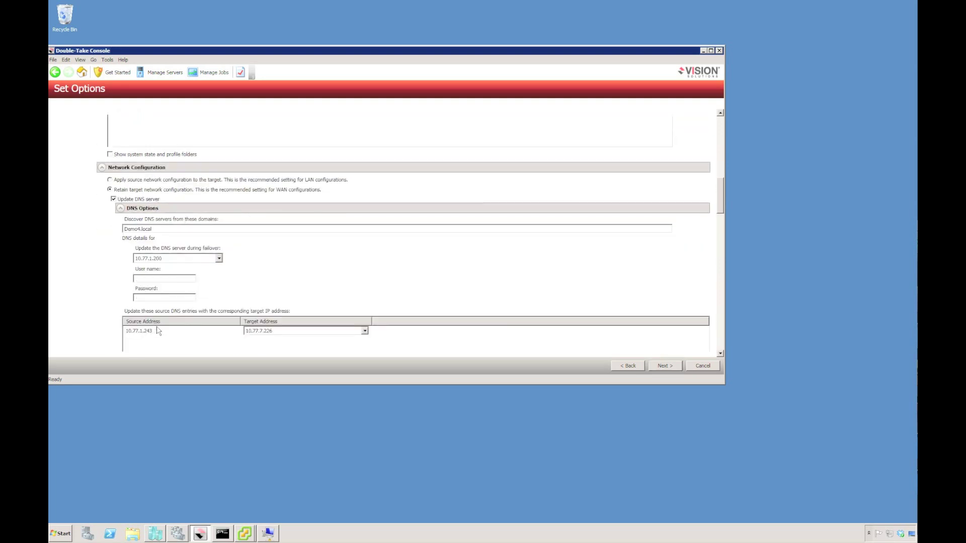
Step: Enter the domain administrator user name and password for DNS, and enable TTL updating
left_click(152, 279)
type("demo4\\administrator")
scroll(152, 278, "down", 1)
left_click(145, 252)
type("p")
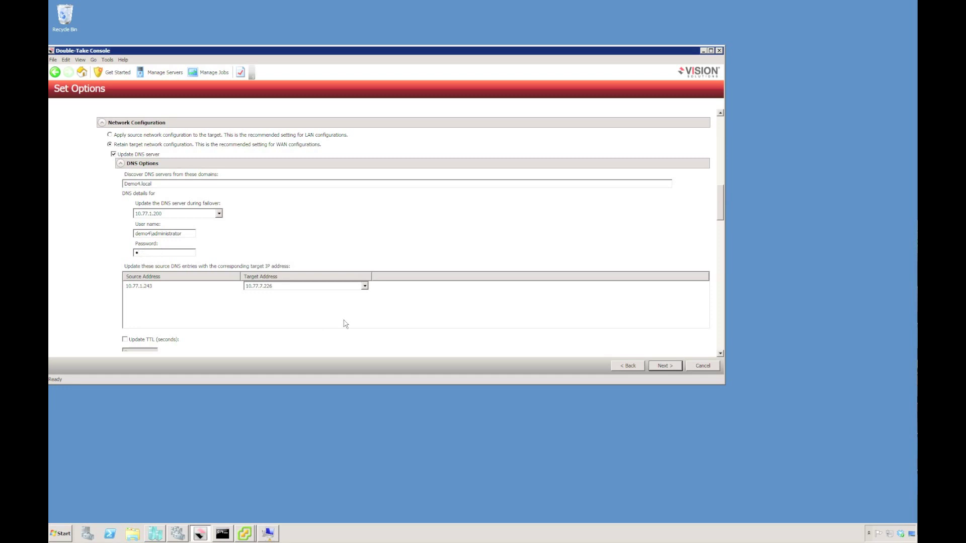
scroll(720, 221, "down", 2)
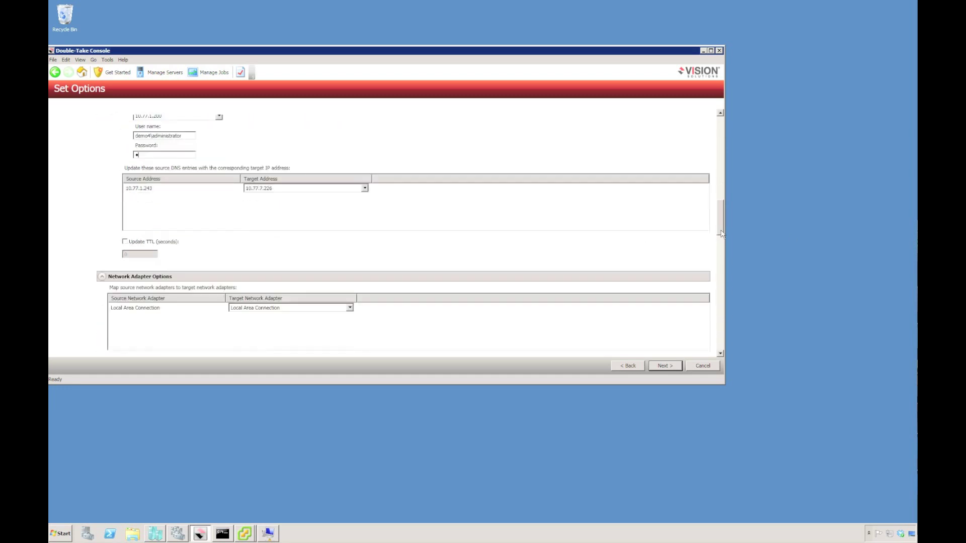
left_click(134, 244)
scroll(719, 221, "down", 2)
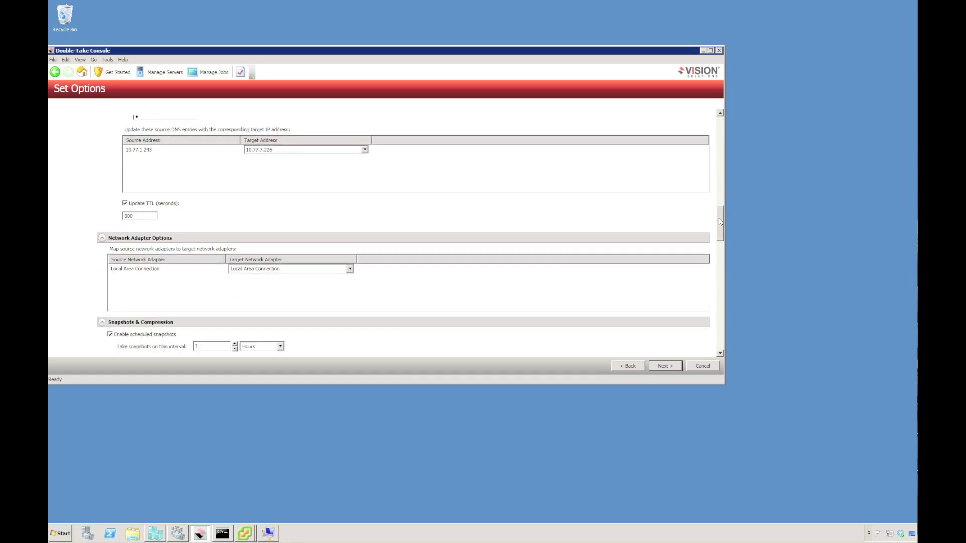
Step: Enable compression for the job's replication
left_click_drag(719, 227, 717, 240)
left_click(110, 247)
left_click_drag(719, 250, 720, 270)
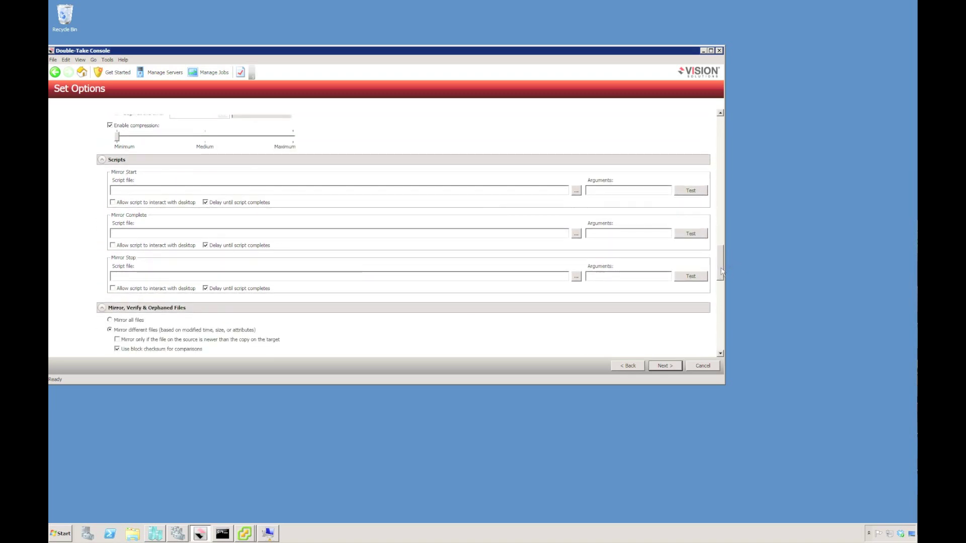
left_click_drag(722, 272, 720, 297)
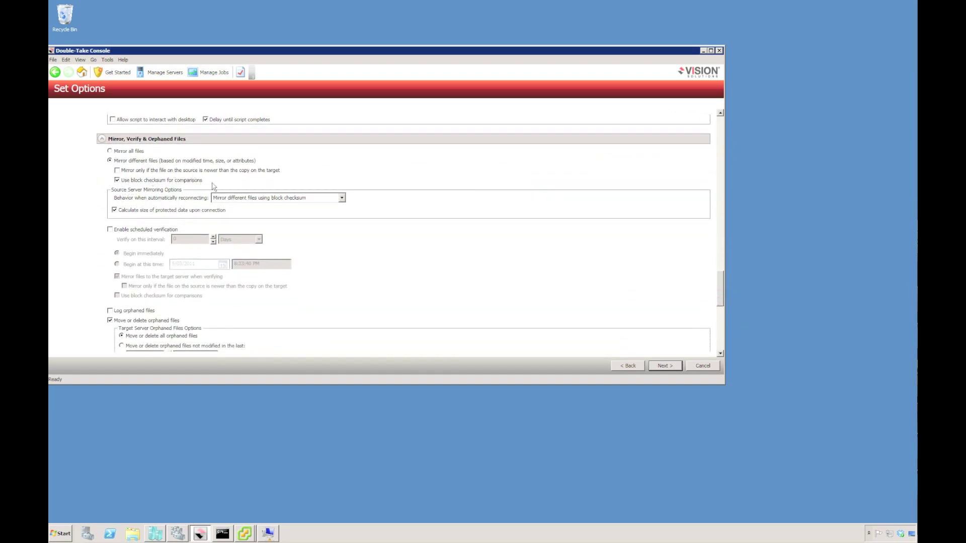
Step: Leave scheduled verification off and bring up the target services list
left_click(110, 230)
double_click(173, 239)
type("1")
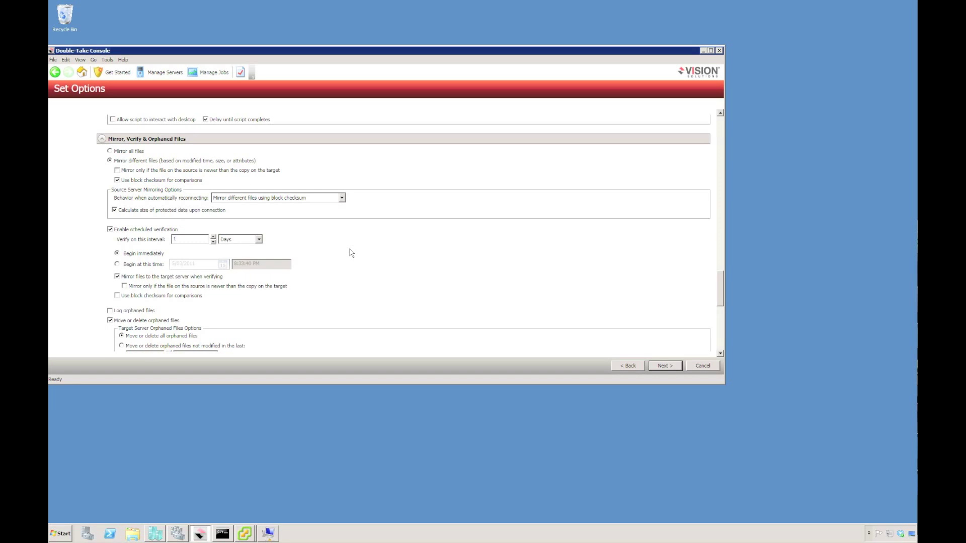
left_click(110, 229)
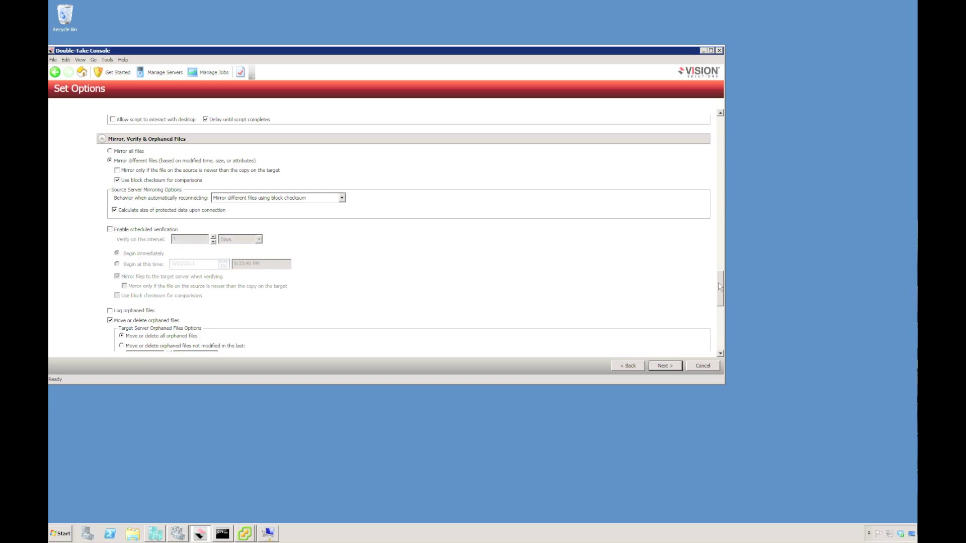
left_click_drag(719, 288, 717, 316)
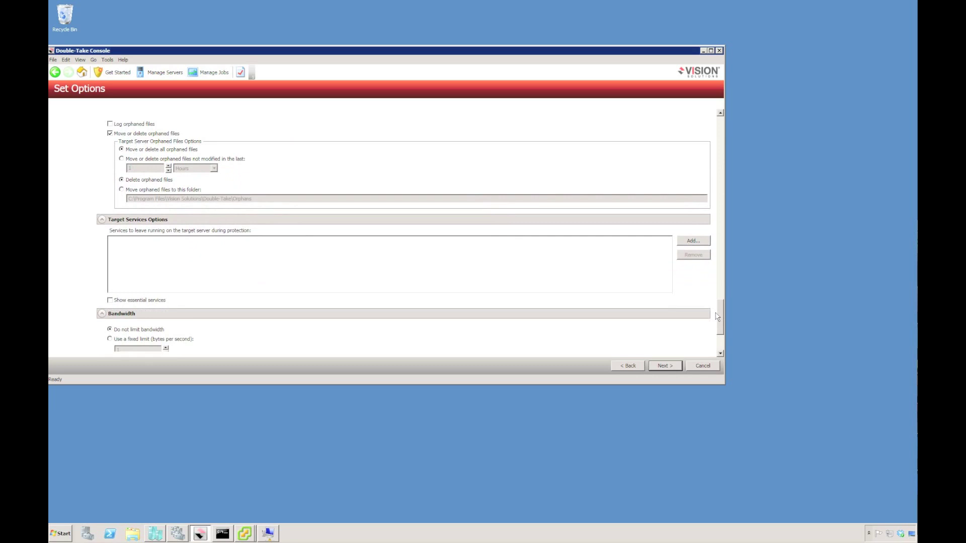
left_click(690, 242)
Step: Close the target services list without adding any services
left_click_drag(492, 185, 489, 258)
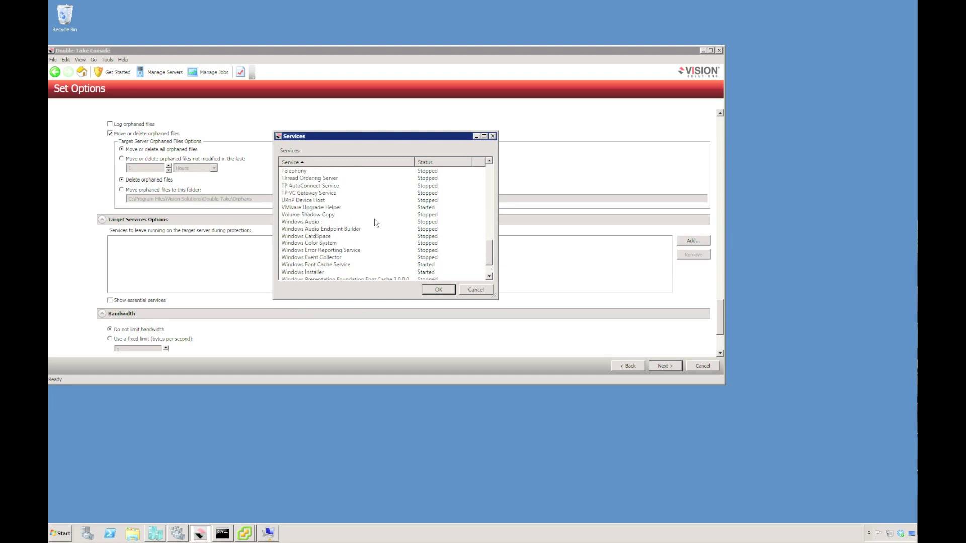
left_click(486, 294)
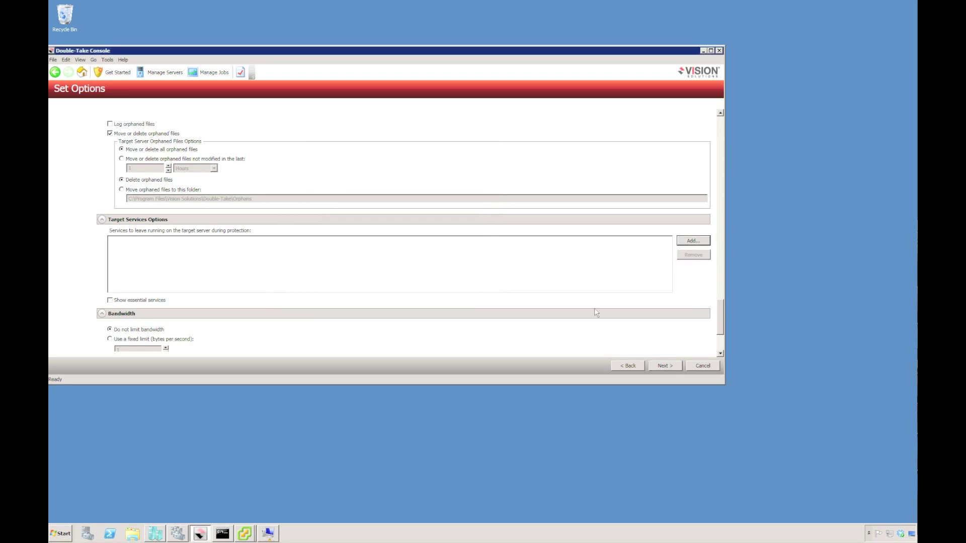
left_click_drag(720, 322, 720, 347)
Step: Try 10base_T and 1000base_T scheduled limit presets, then set bandwidth unlimited
left_click(109, 244)
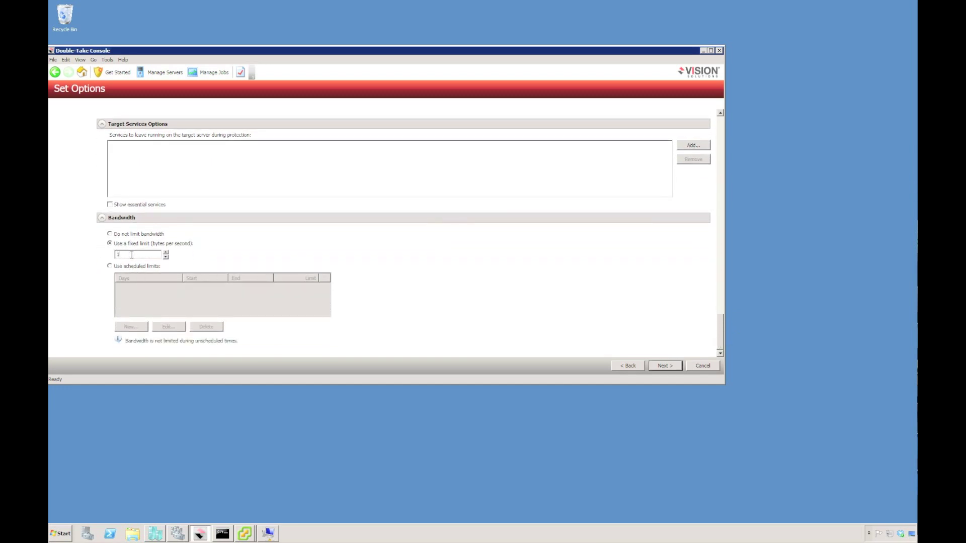
left_click(110, 266)
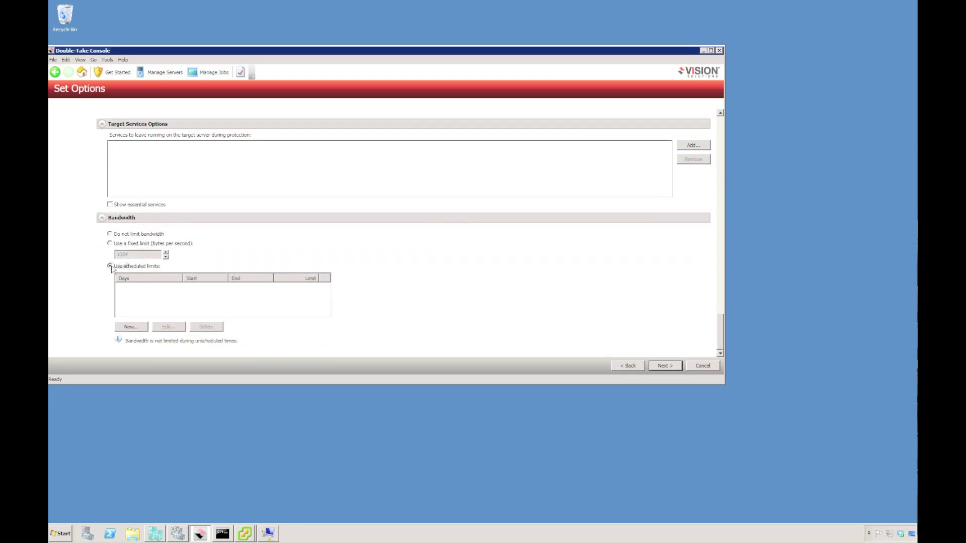
left_click(133, 327)
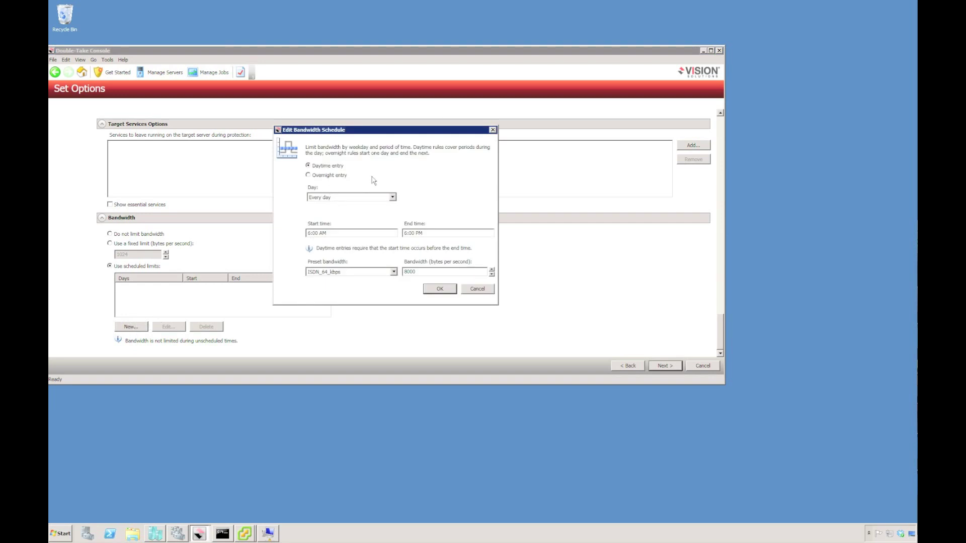
left_click(394, 272)
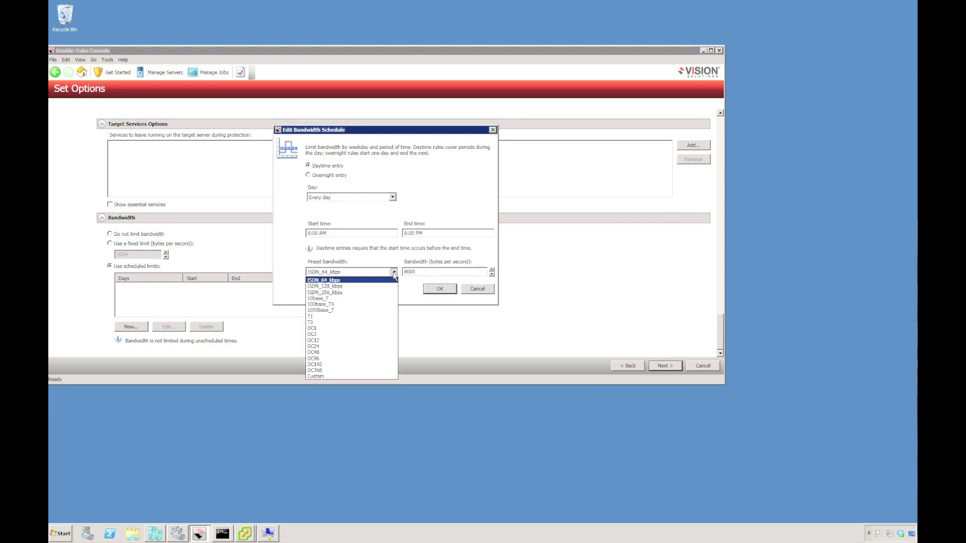
left_click(378, 298)
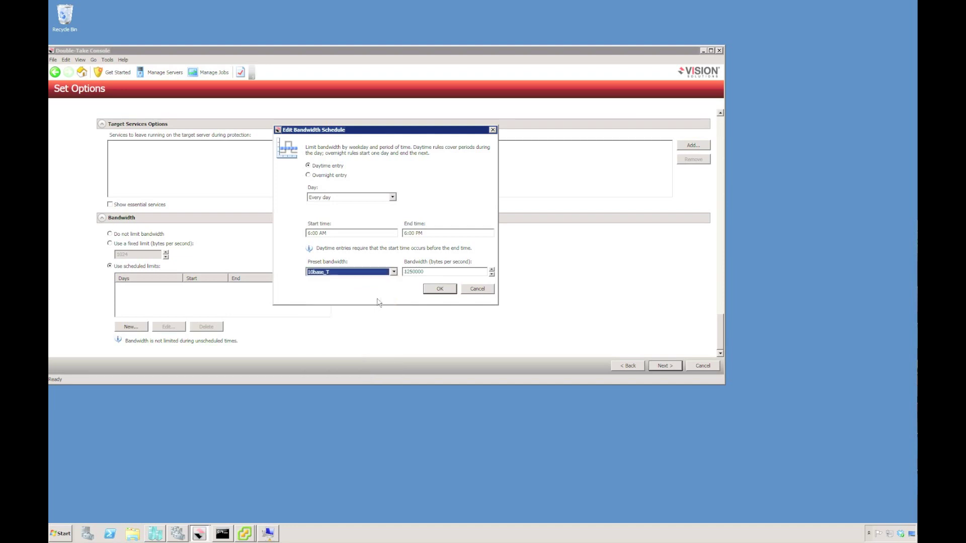
left_click(393, 272)
left_click(367, 309)
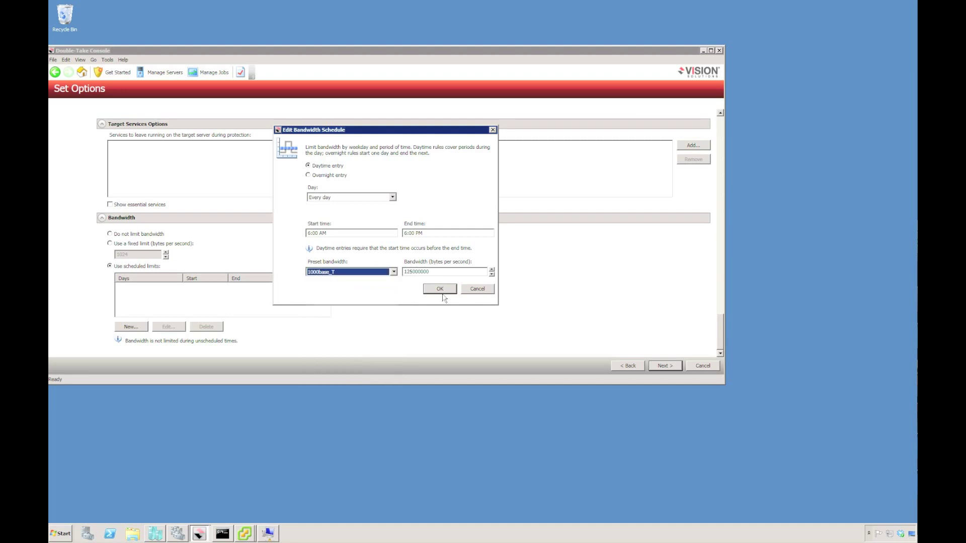
left_click(478, 292)
left_click(124, 234)
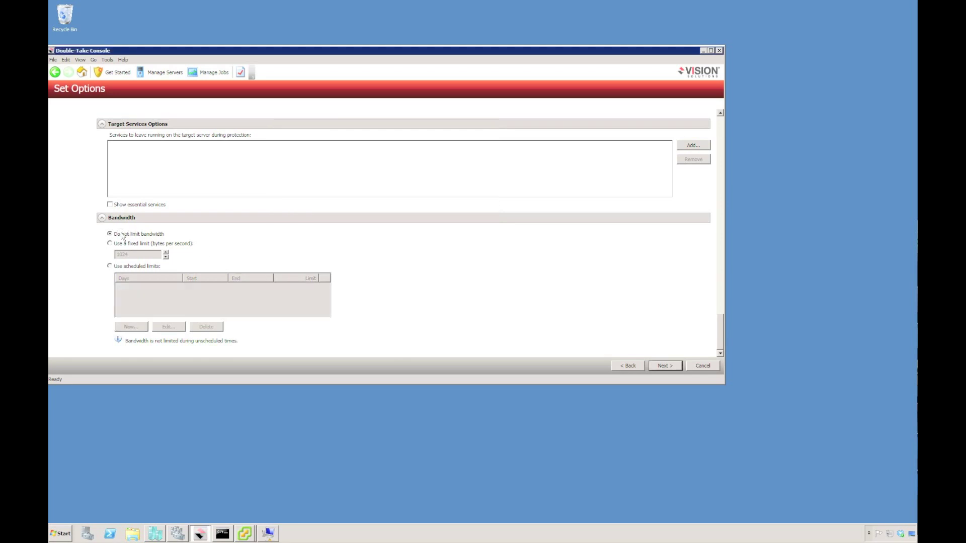
Step: Review the target memory warning and create the SiteAServer3 to SITEASERVER3-DR job anyway
left_click(664, 366)
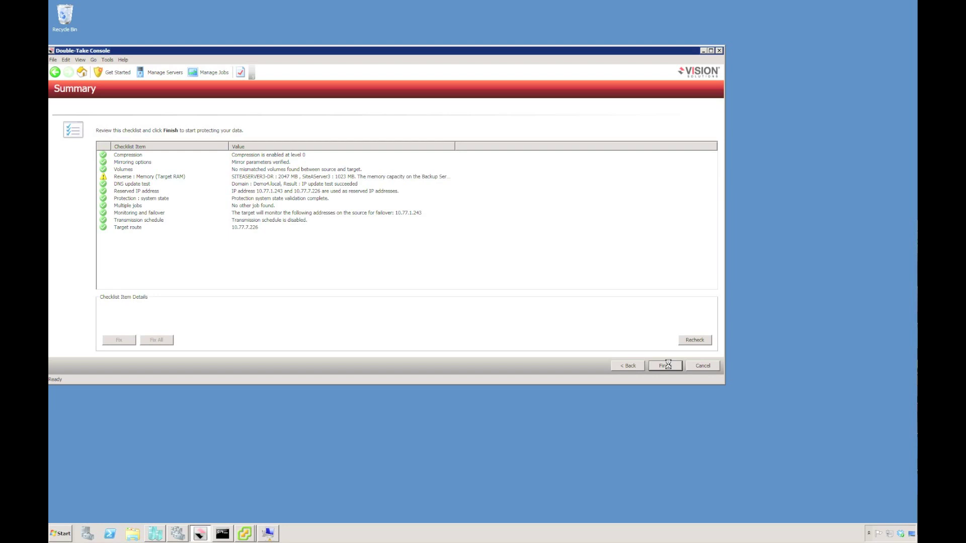
left_click(176, 179)
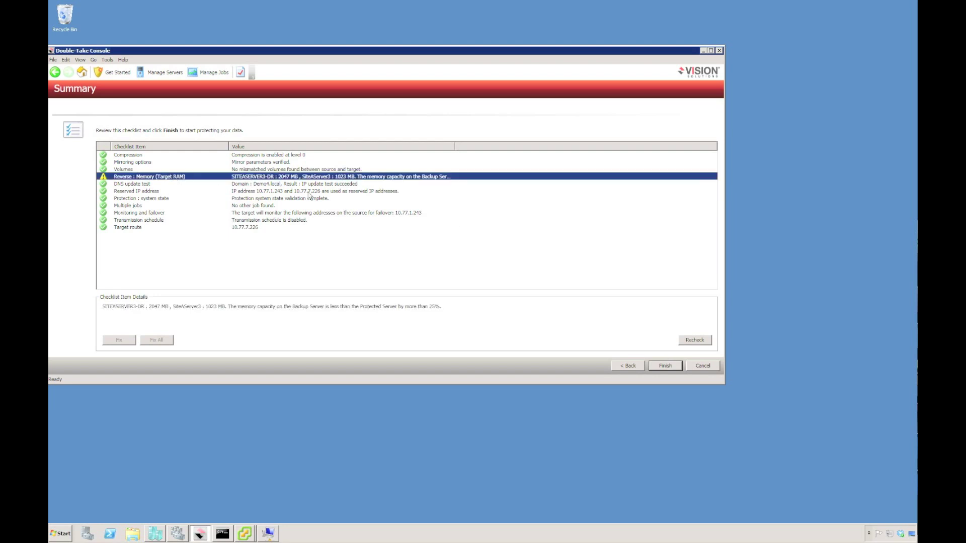
left_click_drag(455, 147, 600, 159)
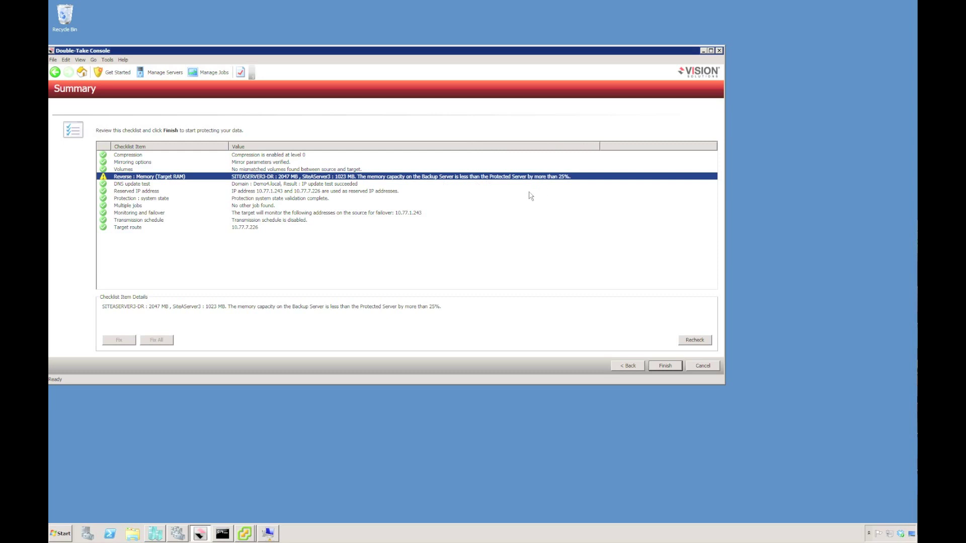
left_click(664, 367)
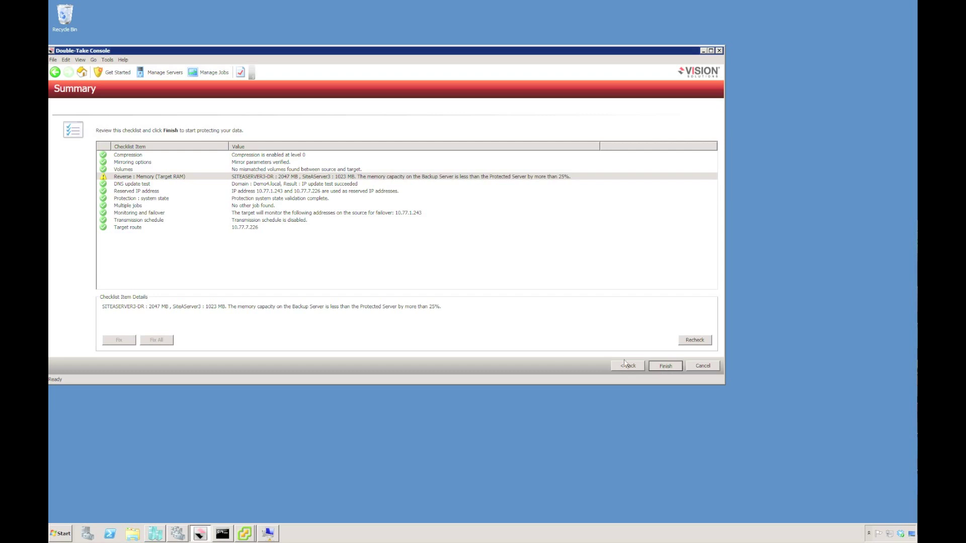
left_click(671, 367)
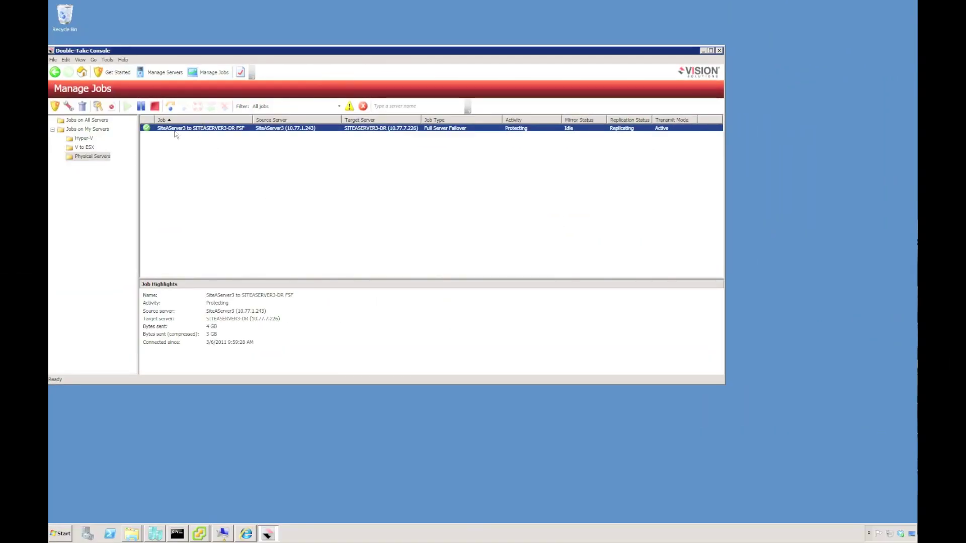
left_click(170, 106)
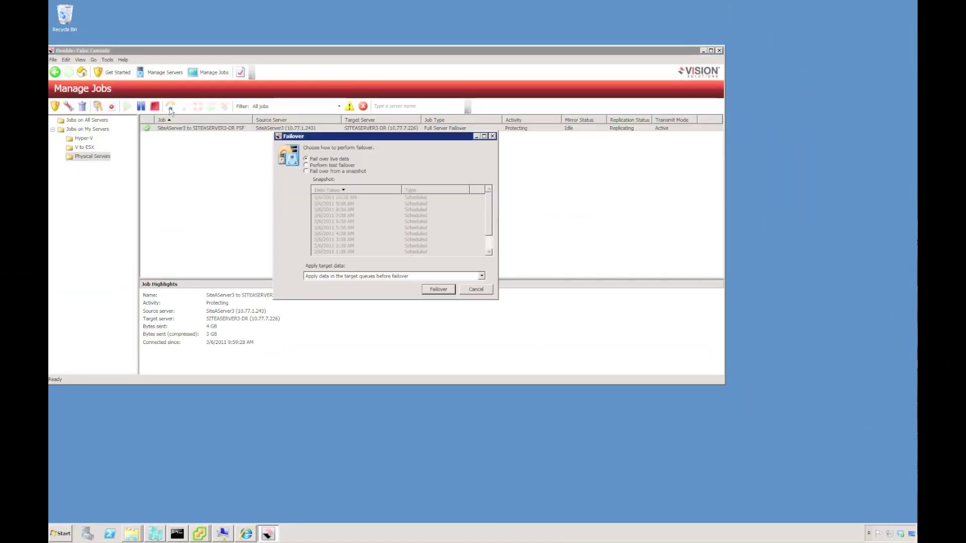
left_click(306, 171)
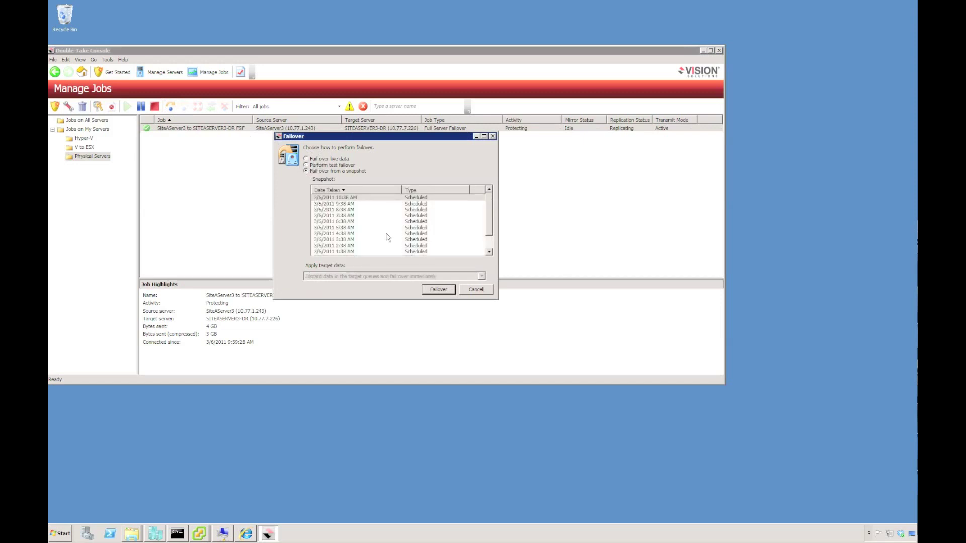
left_click(476, 290)
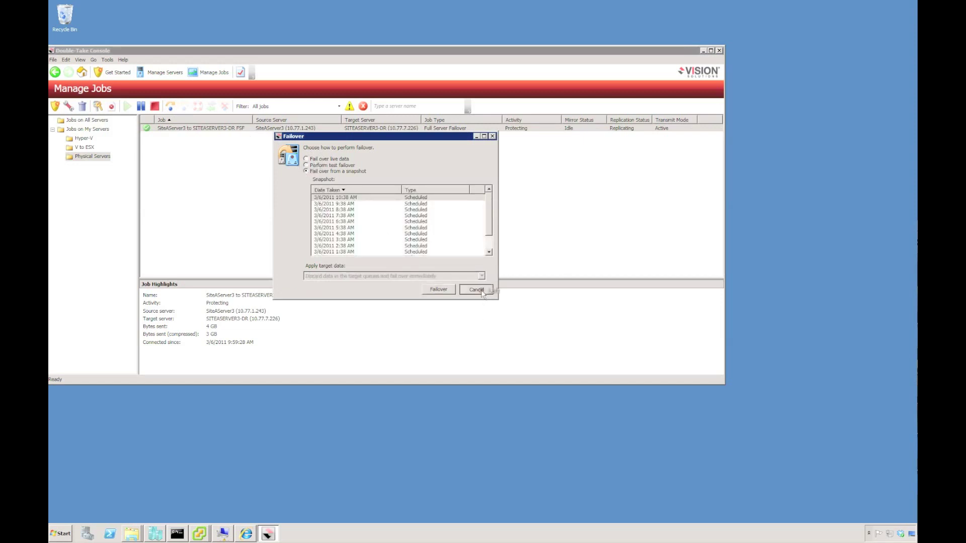
Step: Create a rich text document named 'My Critical Data' on the SiteAServer3 desktop
left_click(221, 534)
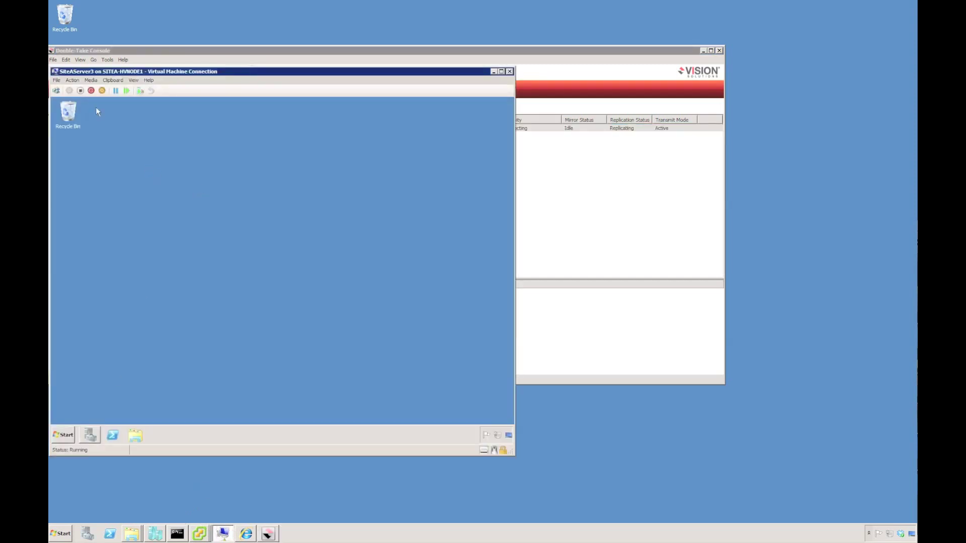
right_click(150, 165)
mouse_move(171, 225)
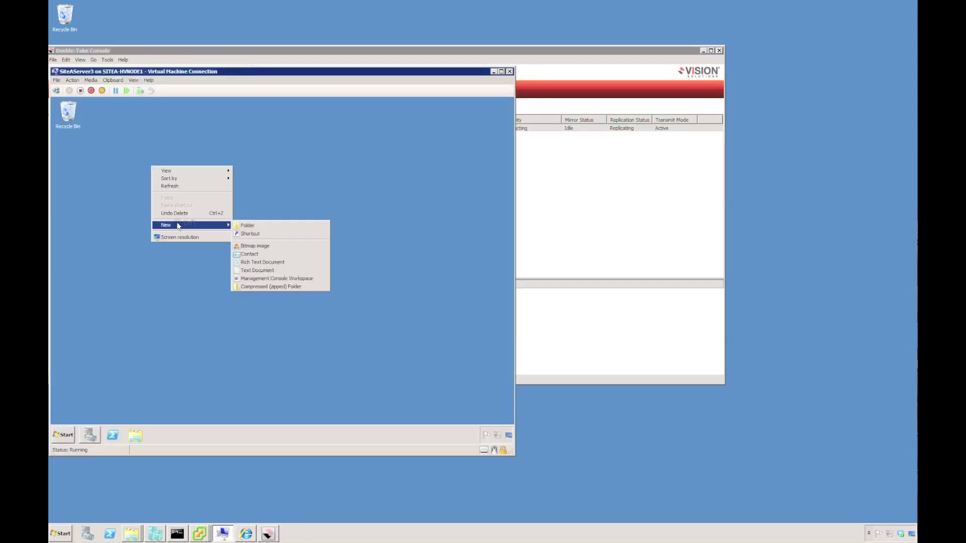
left_click(261, 262)
type("My Cri")
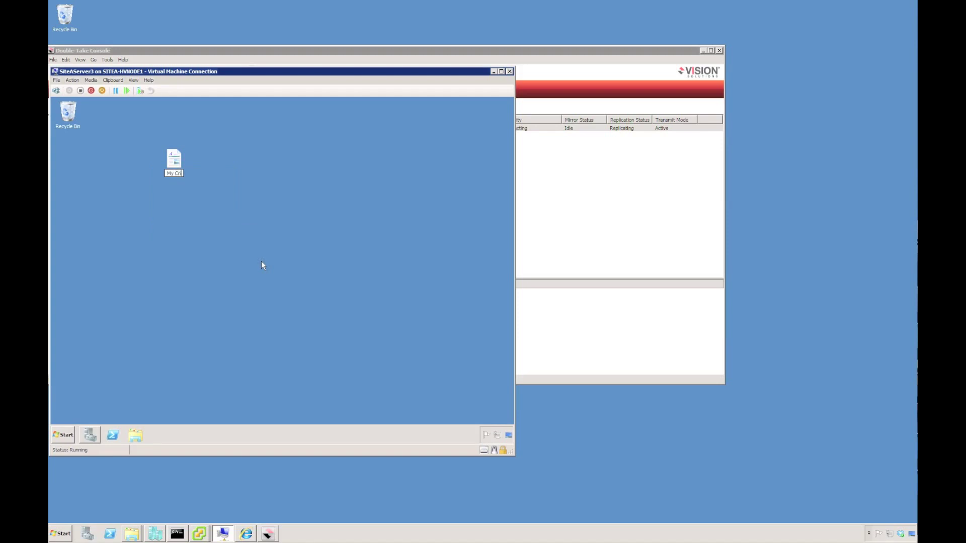
type("tical Data")
Step: Use regedit to add a registry key 'My Key' under Double-Take
left_click(64, 443)
left_click(194, 389)
key("Return")
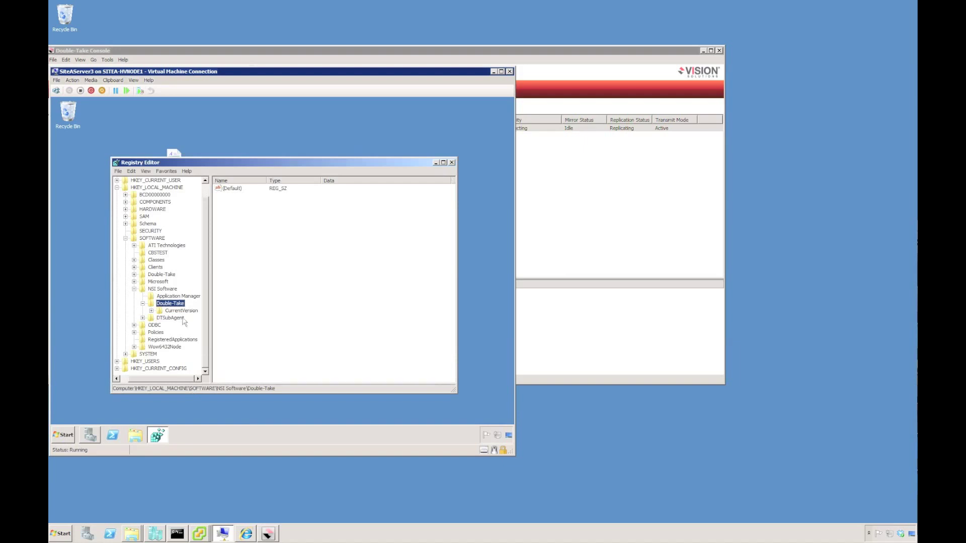
right_click(171, 305)
mouse_move(197, 320)
left_click(231, 315)
type("My D")
type("Key")
key("Return")
left_click(452, 163)
Step: Create a second rich text document 'New File', then turn off the SiteAServer3 machine
right_click(194, 244)
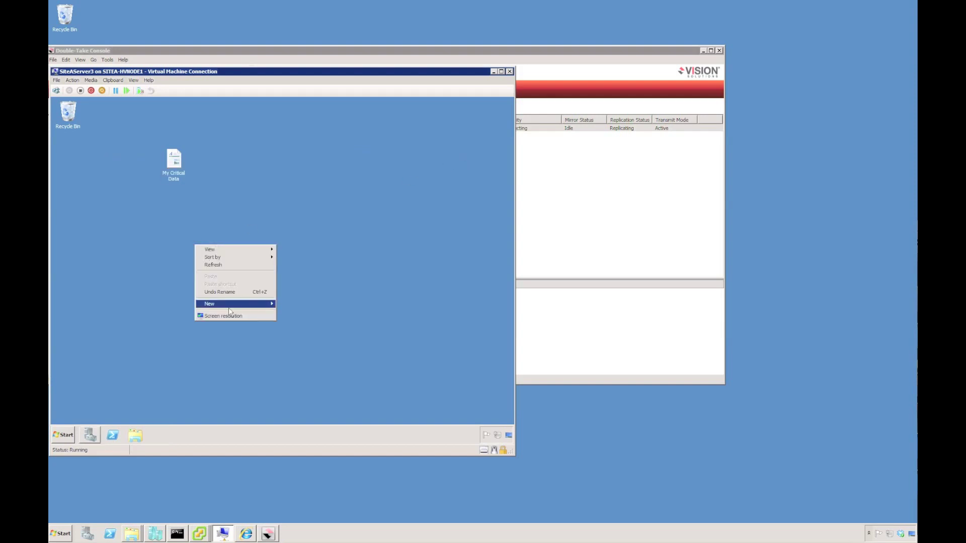
left_click(232, 304)
left_click(308, 342)
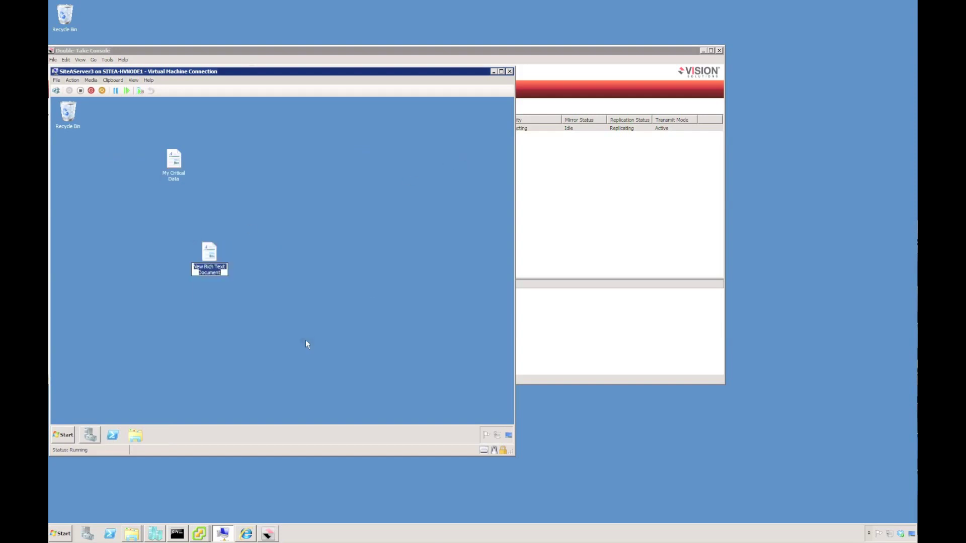
type("New File")
key("Return")
left_click(80, 91)
left_click(295, 273)
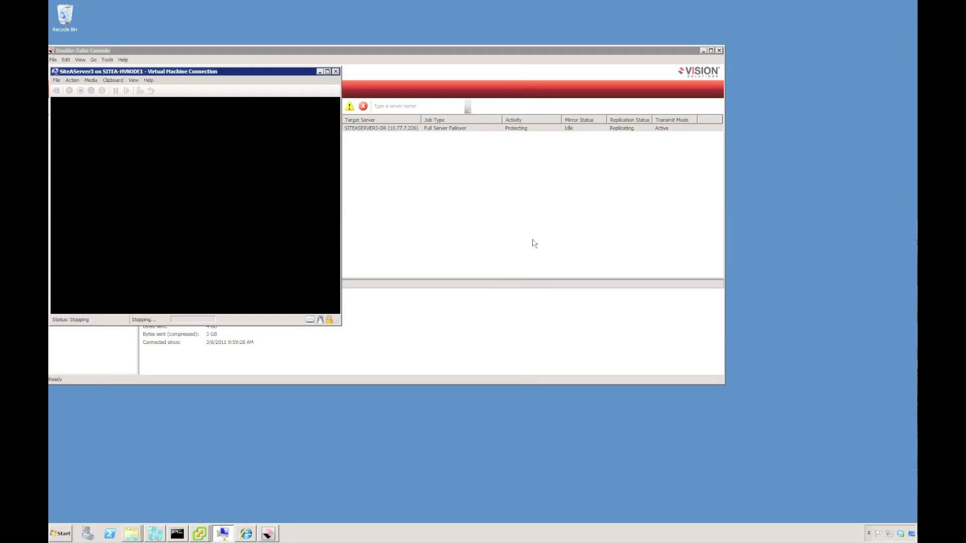
Step: Show the SiteAServer3-dr console, minimize the Hyper-V window and return to the Double-Take job list
mouse_move(200, 537)
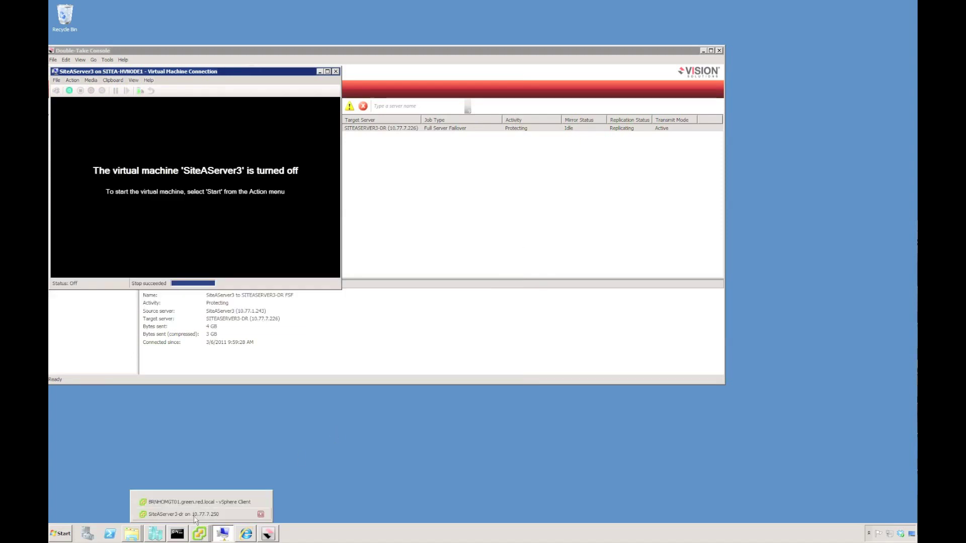
left_click(201, 515)
key("ctrl+alt")
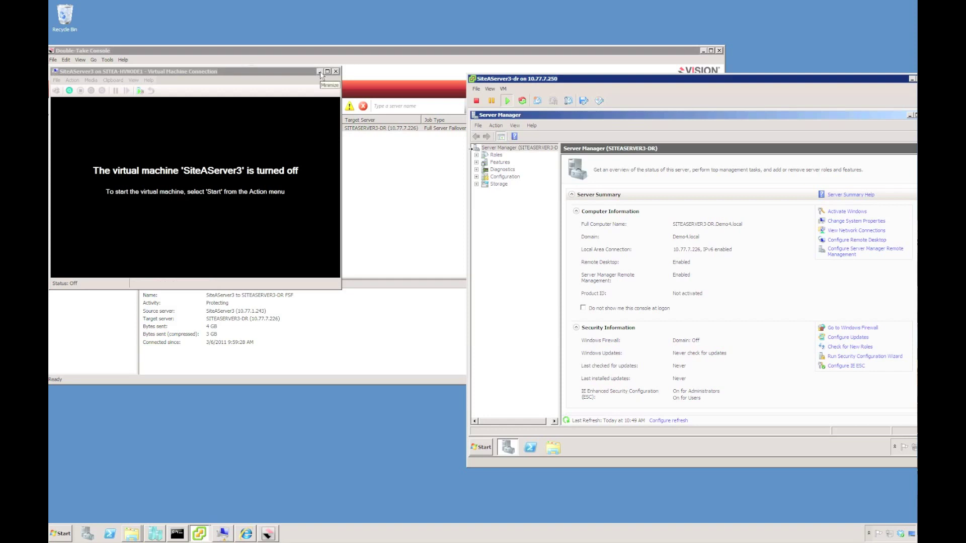
left_click(320, 72)
left_click(306, 88)
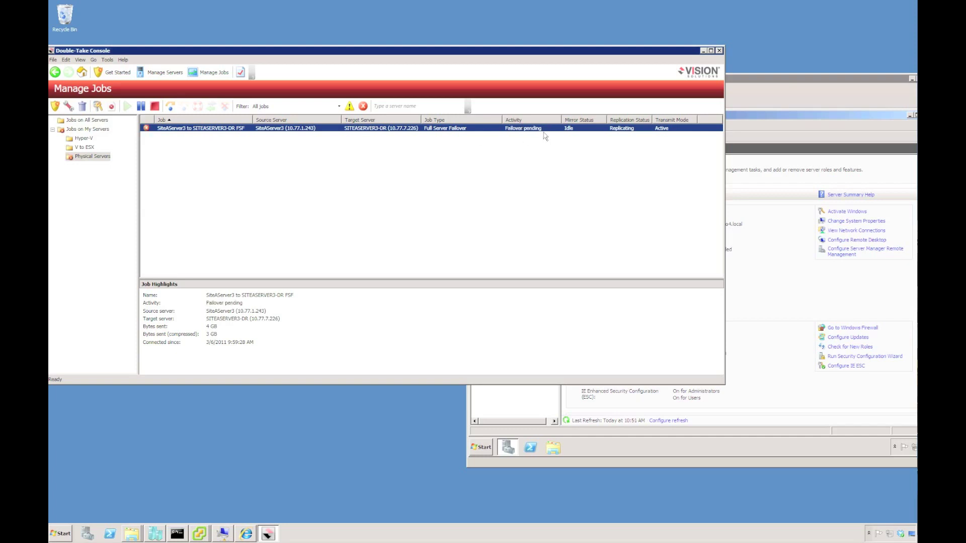
Step: Fail over the SiteAServer3 to SITEASERVER3-DR job on live data, then move the SiteAServer3-dr console lower
left_click(171, 107)
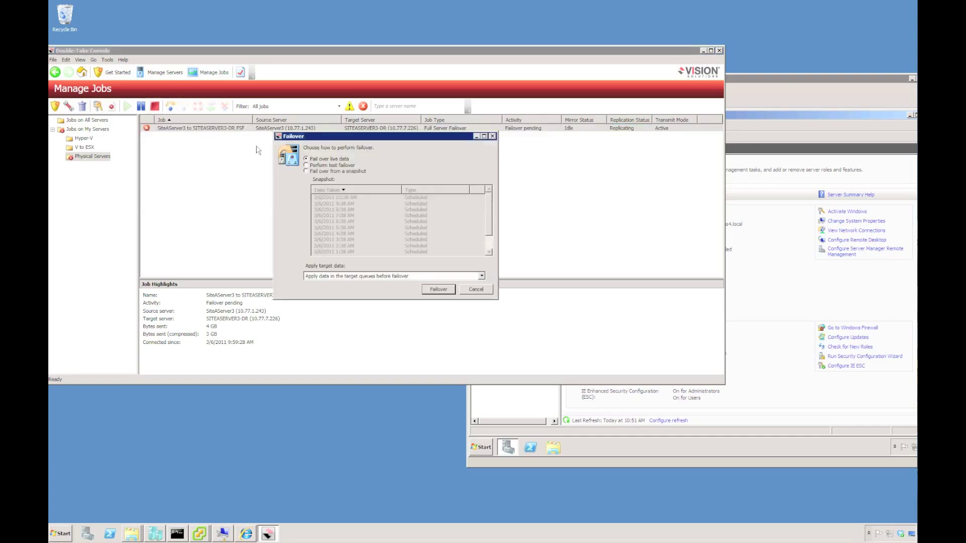
left_click(436, 291)
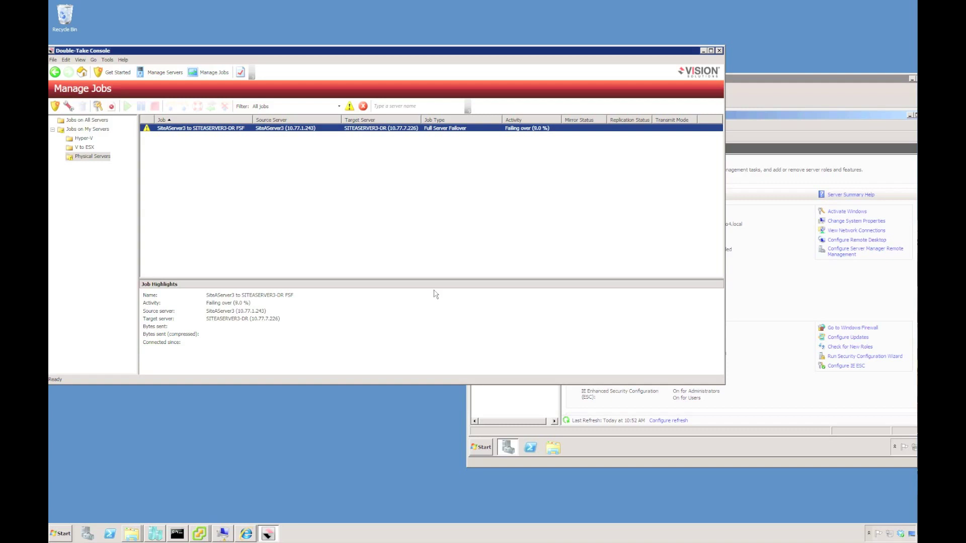
left_click_drag(744, 79, 733, 147)
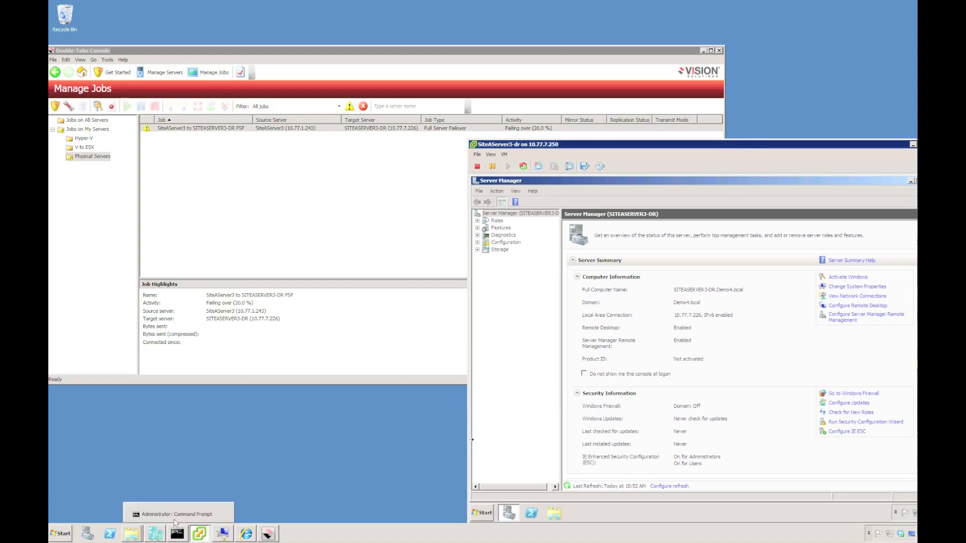
Step: Re-run ping siteaserver3 until it replies from 10.77.7.226
left_click(223, 513)
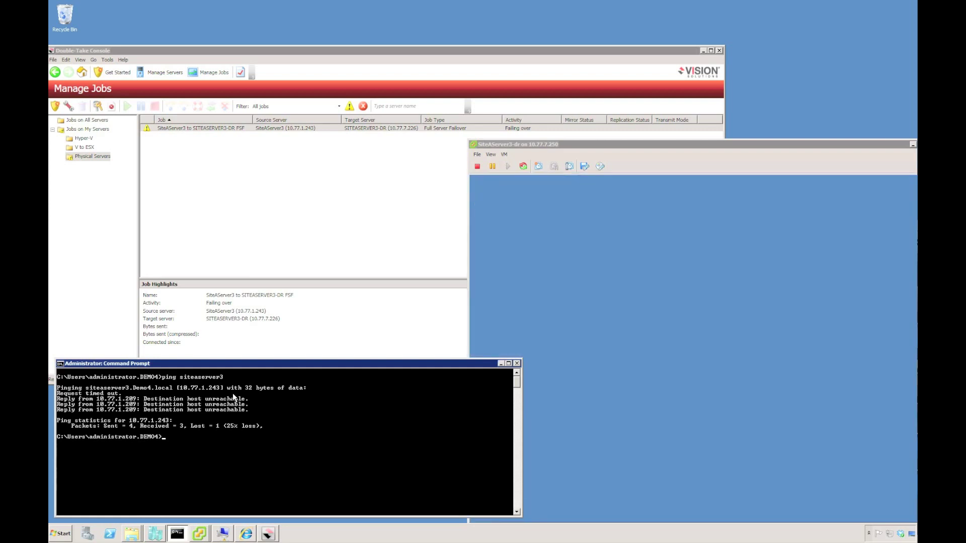
key("Up")
key("Return")
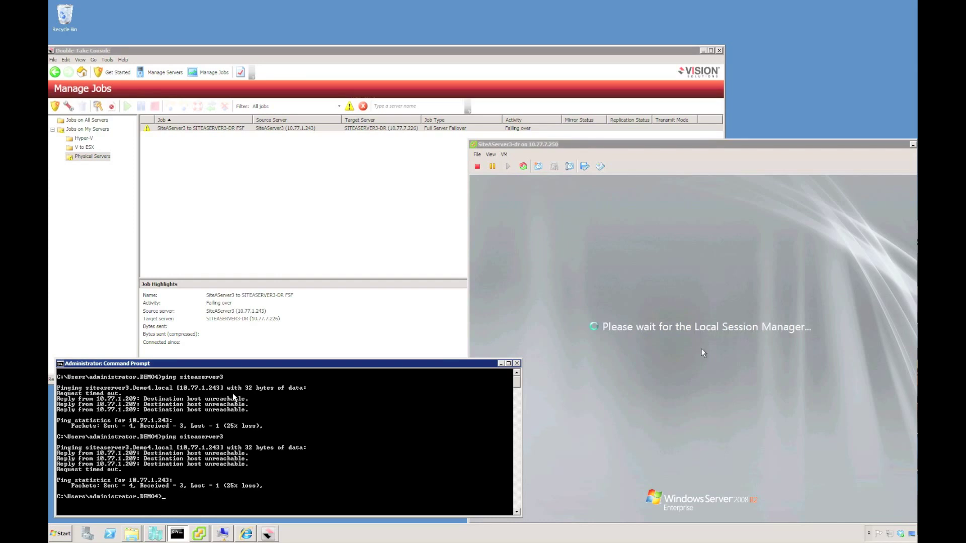
key("Up")
key("Return")
Step: Log on to the failed-over server via Send Ctrl+Alt+Del and the account password
left_click(503, 154)
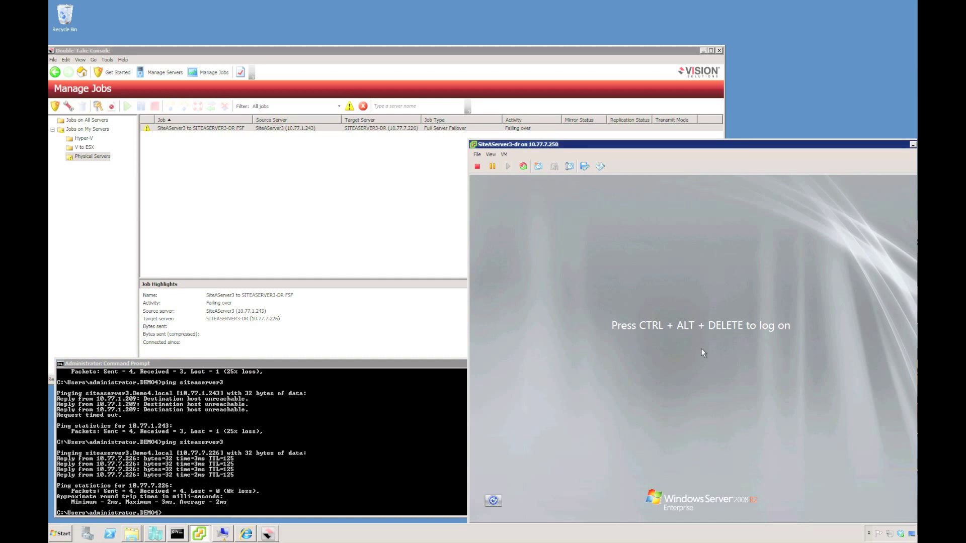
mouse_move(554, 173)
left_click(646, 183)
key("Return")
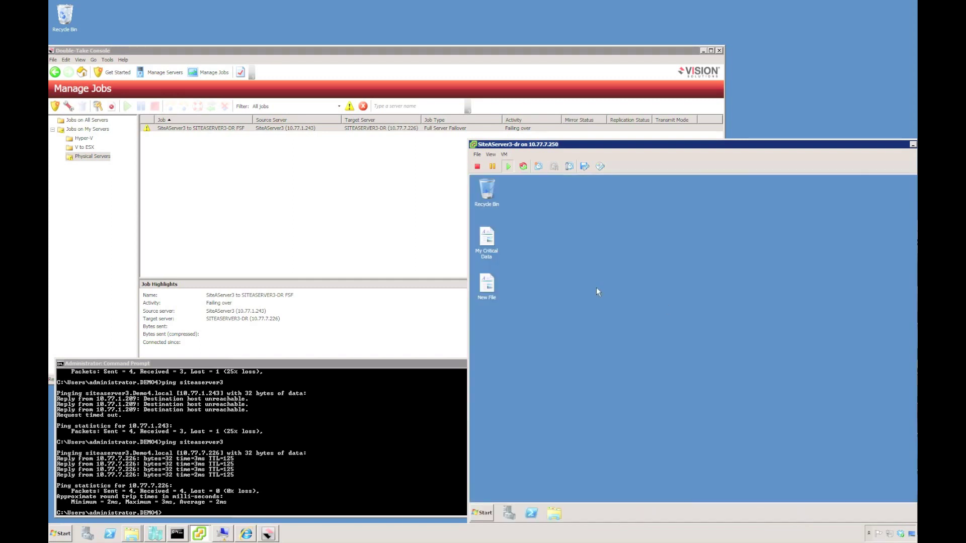
Step: Launch regedit on the failed-over server to check for My Key, then switch to Server Manager
left_click(483, 514)
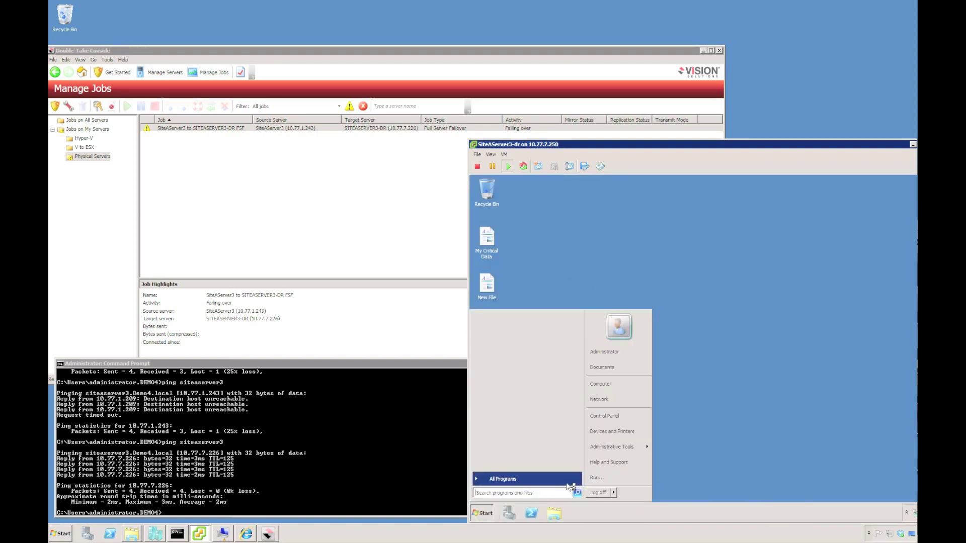
left_click(599, 479)
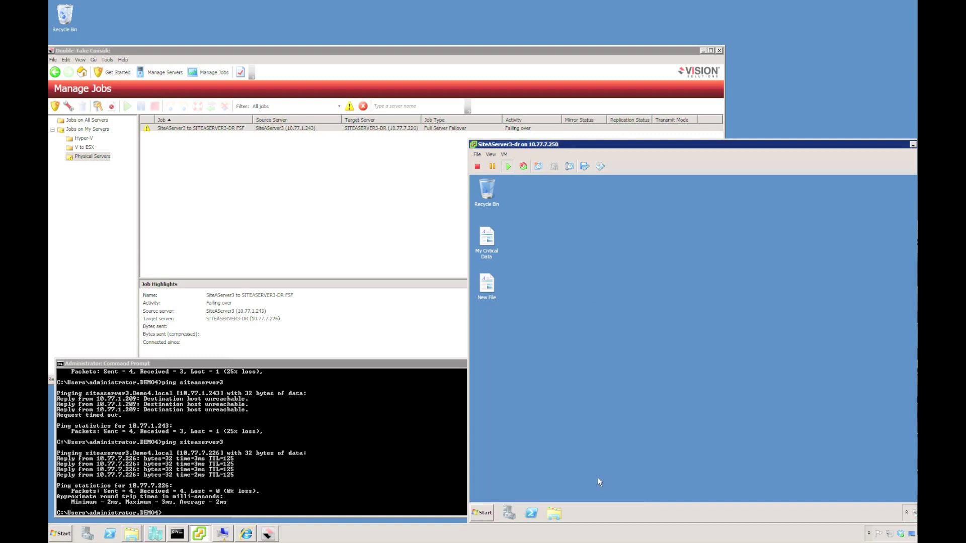
left_click(544, 486)
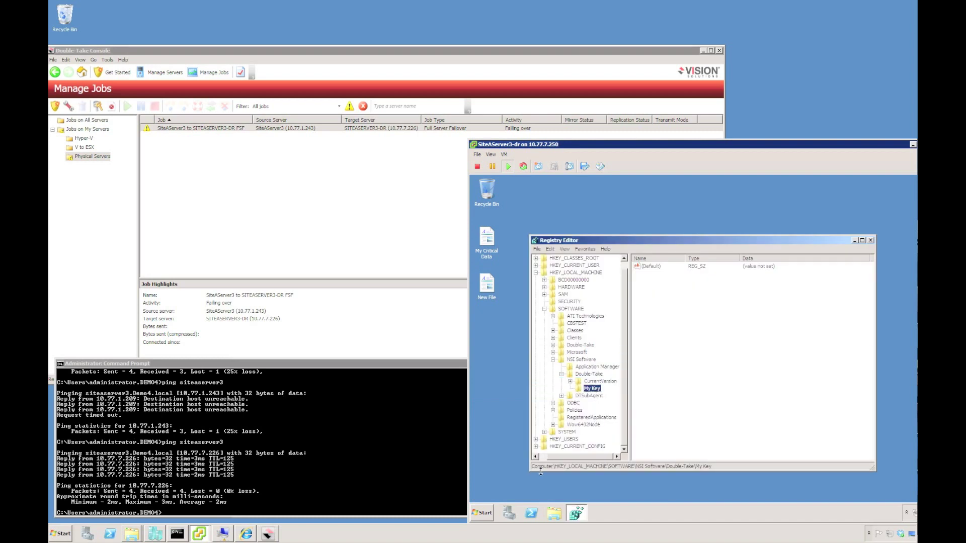
left_click(509, 514)
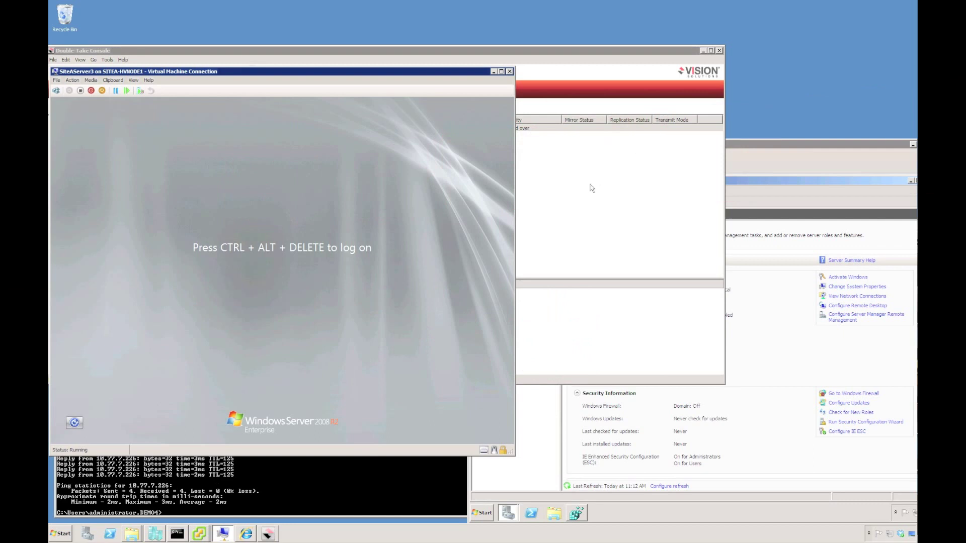
Step: Re-ping siteaserver3 (10.77.7.226) and show the Double-Take protection jobs list
left_click(591, 188)
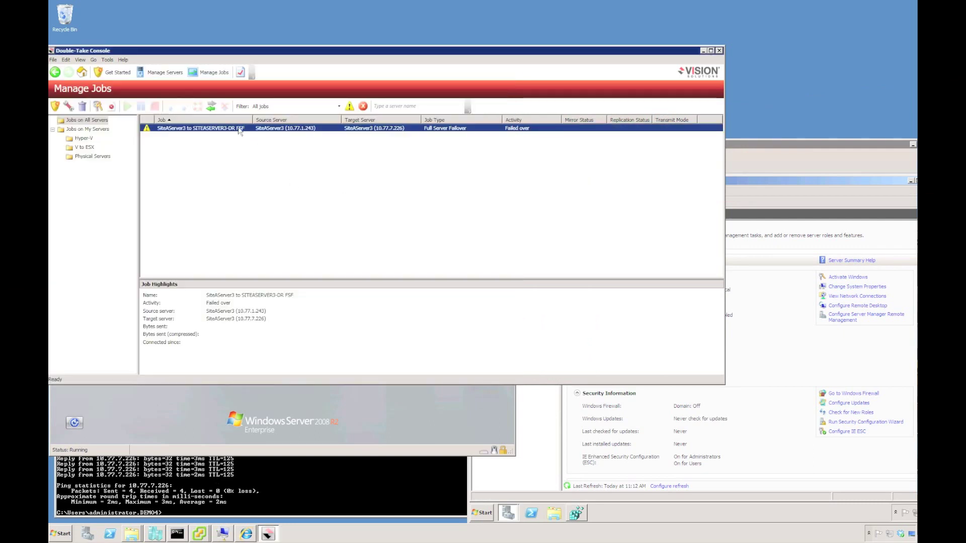
left_click(165, 73)
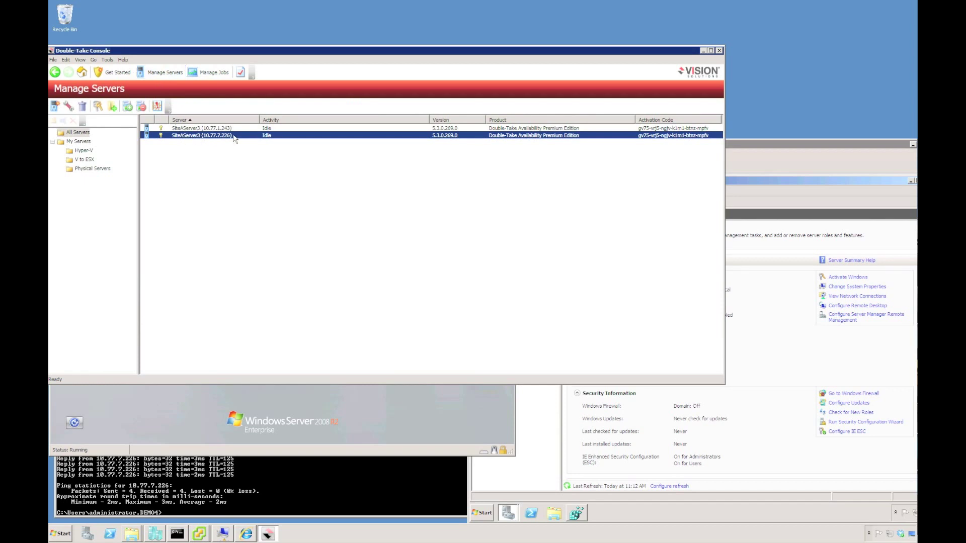
left_click(230, 480)
key("Up")
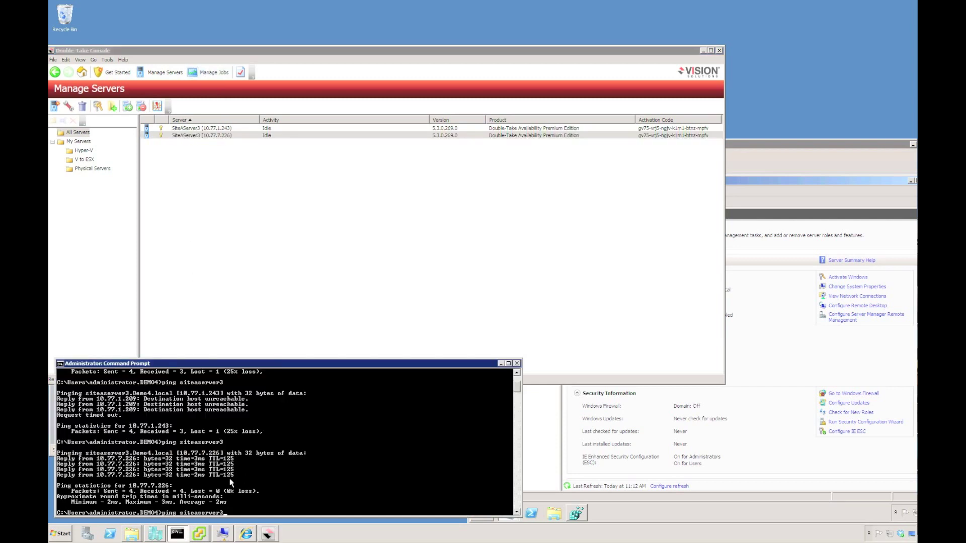
key("Return")
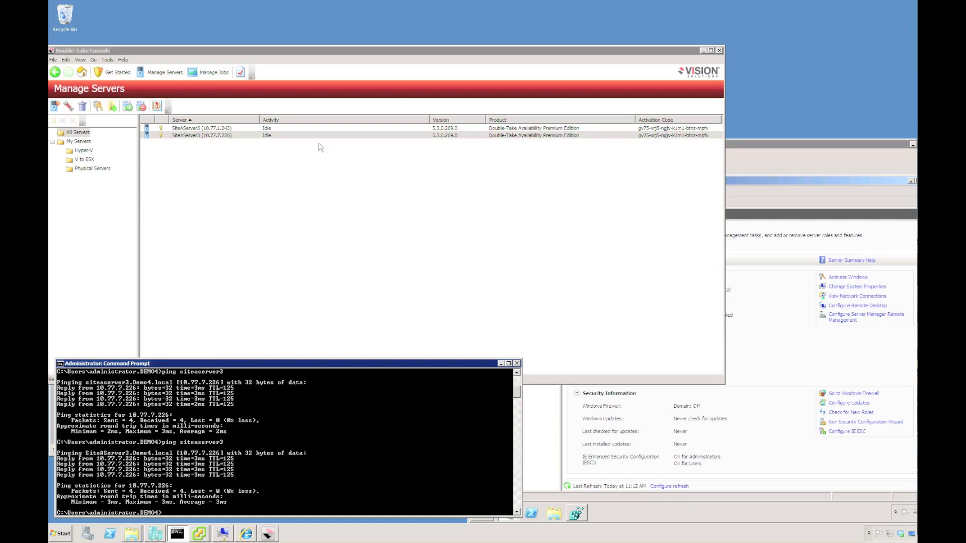
left_click(210, 75)
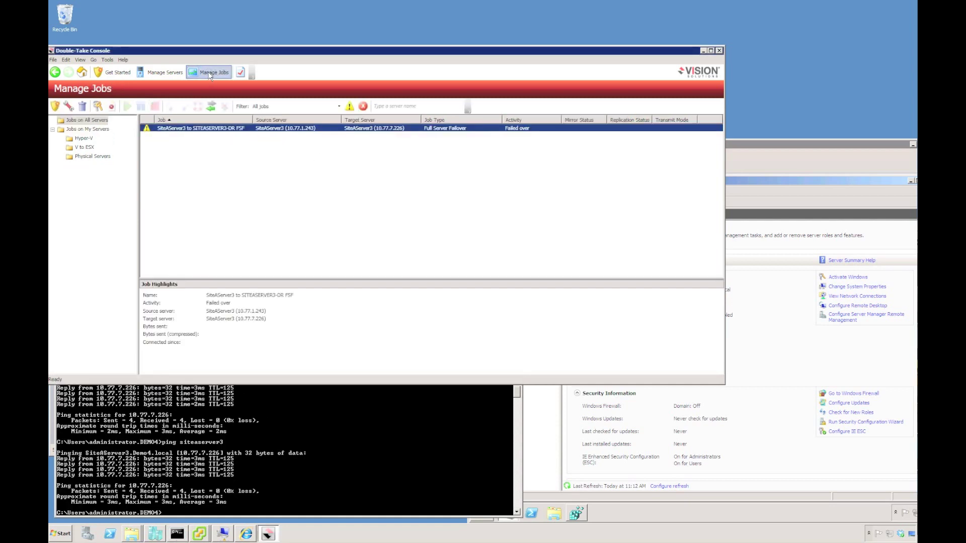
Step: Reverse the failed-over SiteAServer3 full-server job and confirm with Yes
left_click(211, 107)
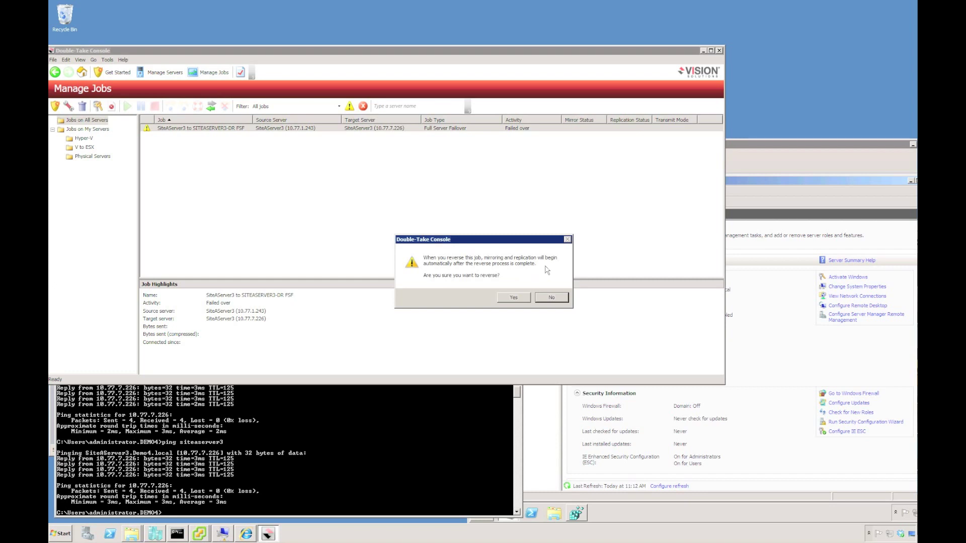
left_click(507, 299)
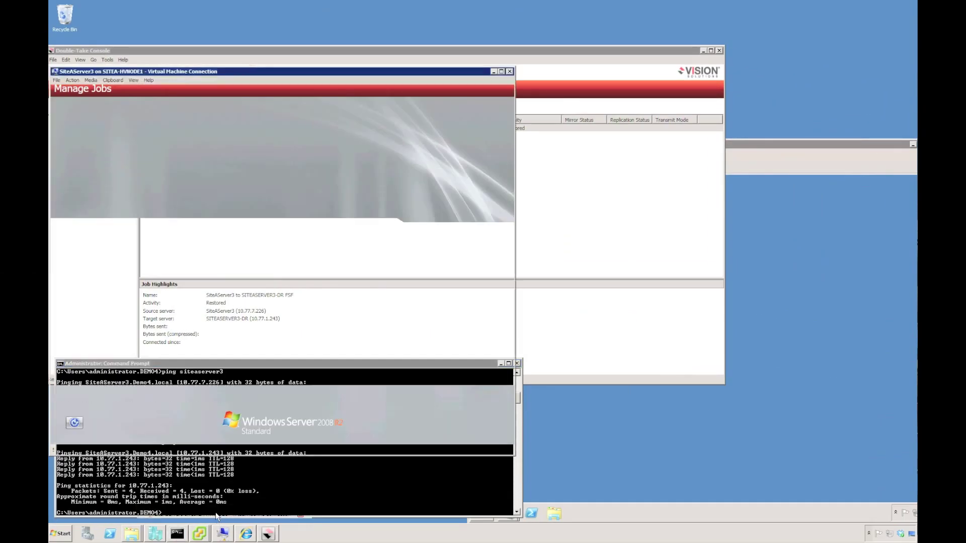
Step: Log on to the SiteAServer3 virtual machine with the account password
left_click(56, 90)
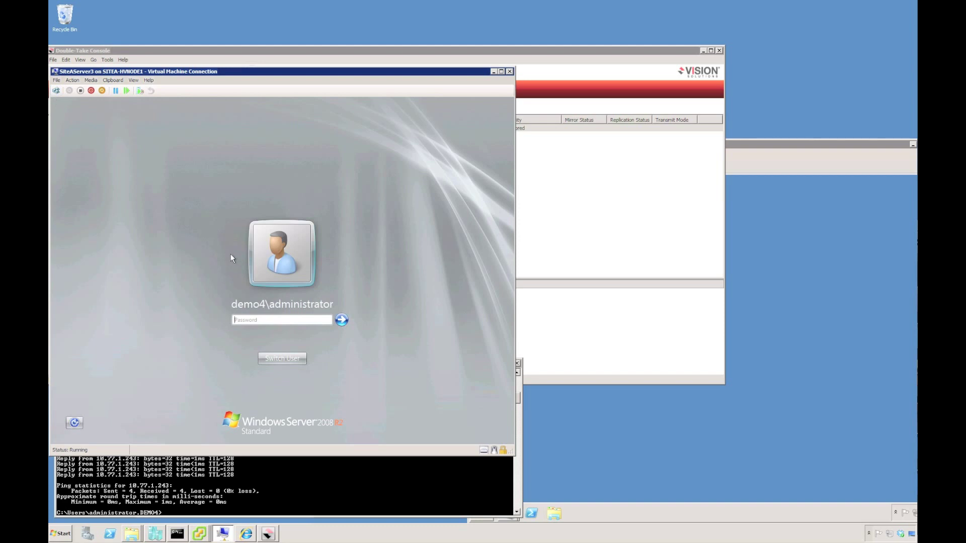
type("p")
key("Return")
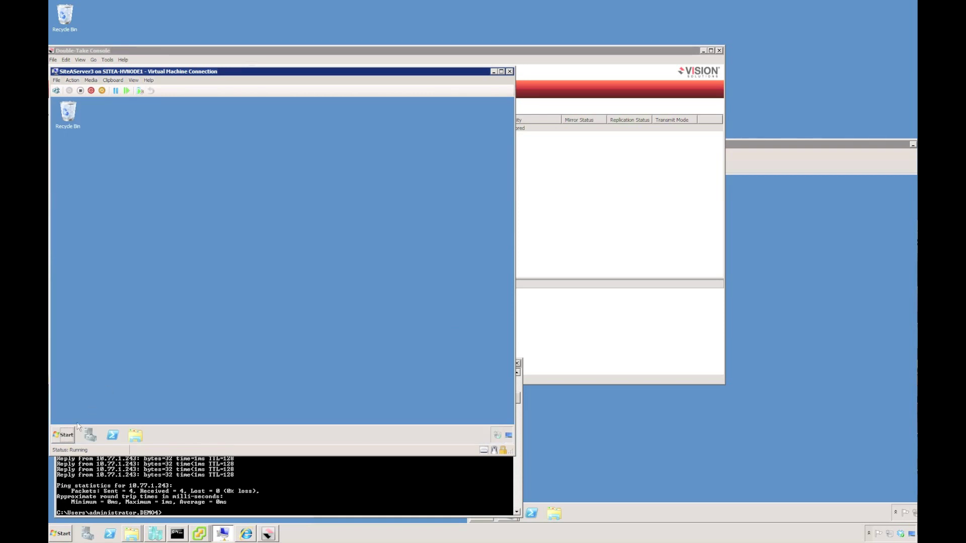
Step: Check each machine's server name and IP address in Server Manager, then return to the job list
left_click(88, 434)
left_click_drag(143, 197, 176, 197)
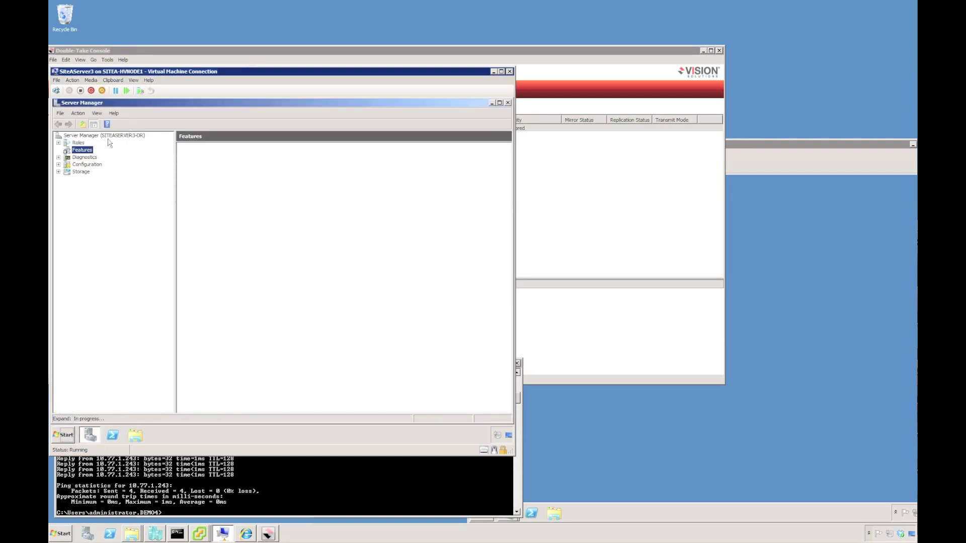
left_click(140, 136)
left_click(741, 151)
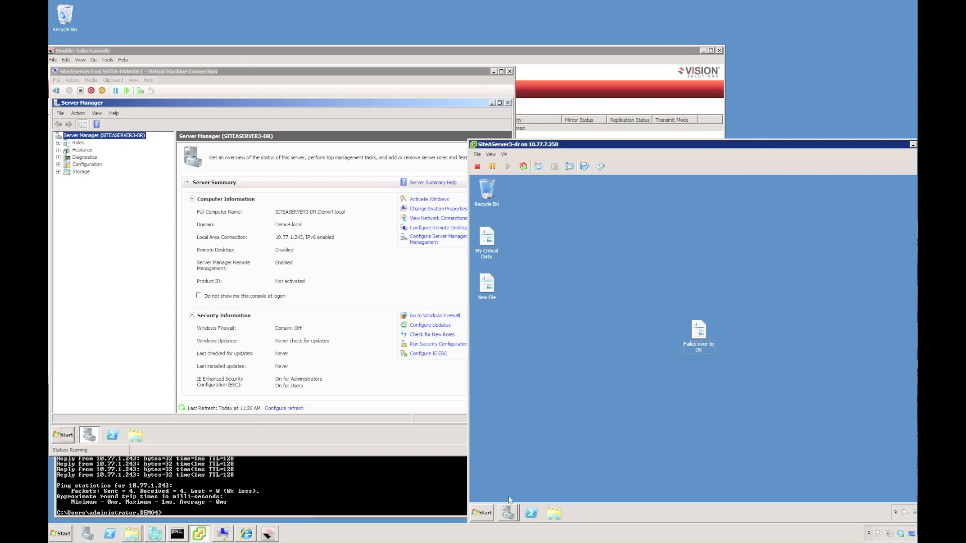
left_click(510, 512)
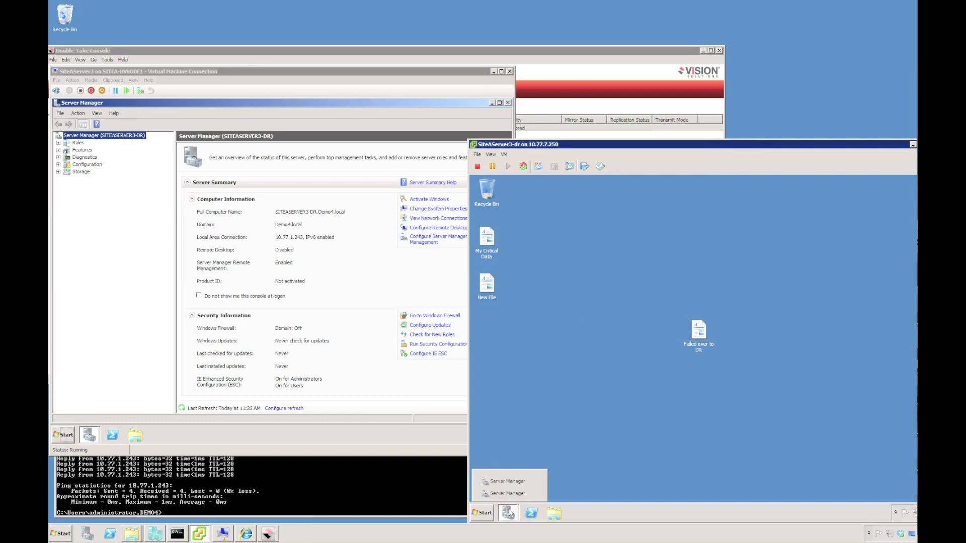
left_click(507, 482)
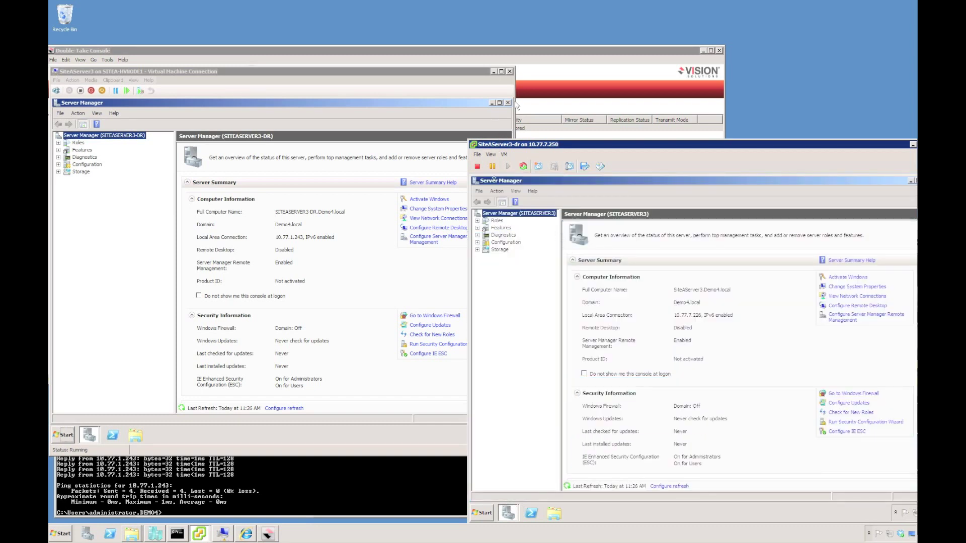
left_click(555, 88)
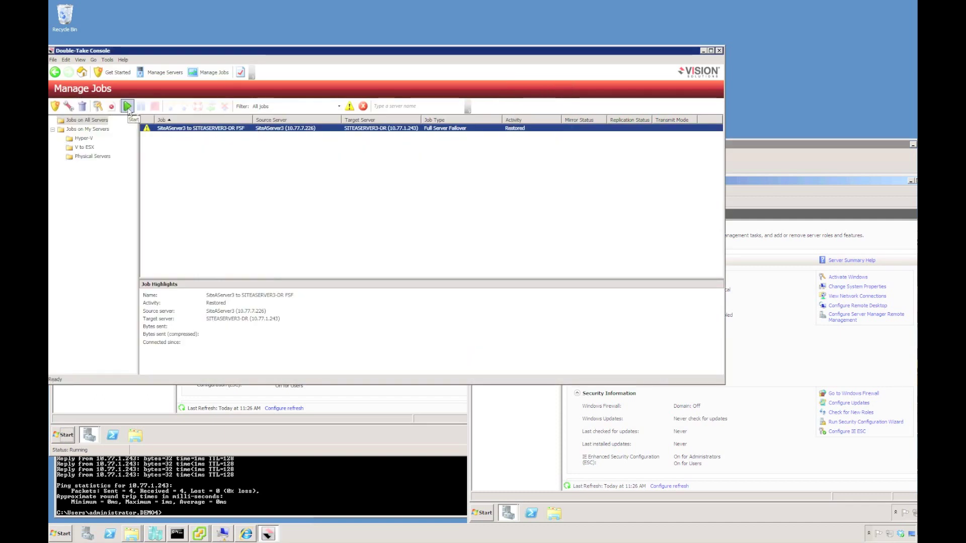
Step: Start the restored SiteAServer3 to SITEASERVER3-DR job again from the Manage Jobs toolbar
left_click(127, 106)
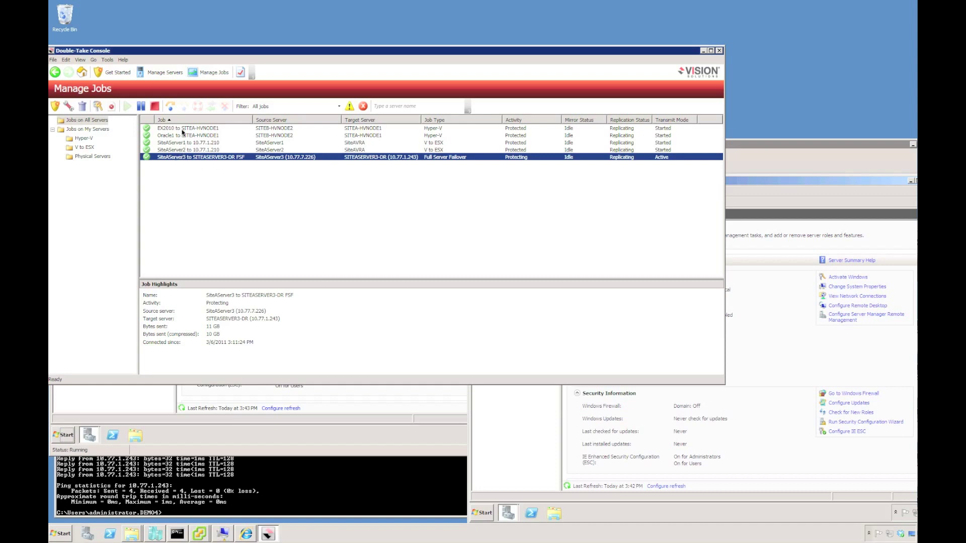
left_click(308, 129)
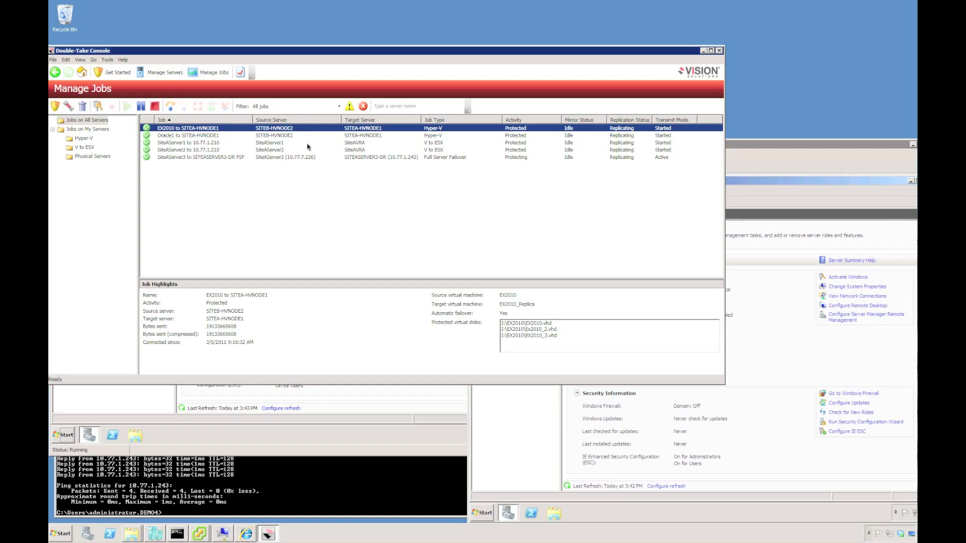
left_click(308, 144)
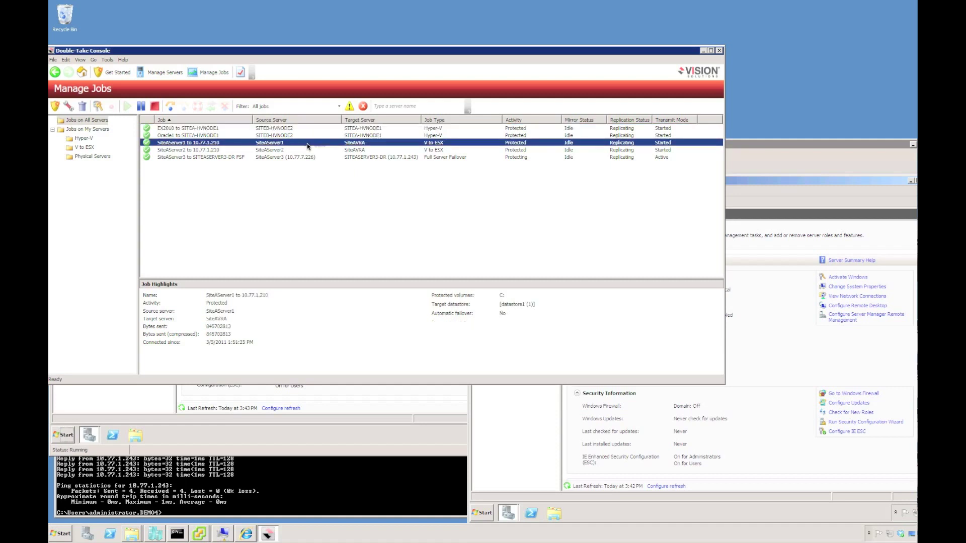
left_click(441, 158)
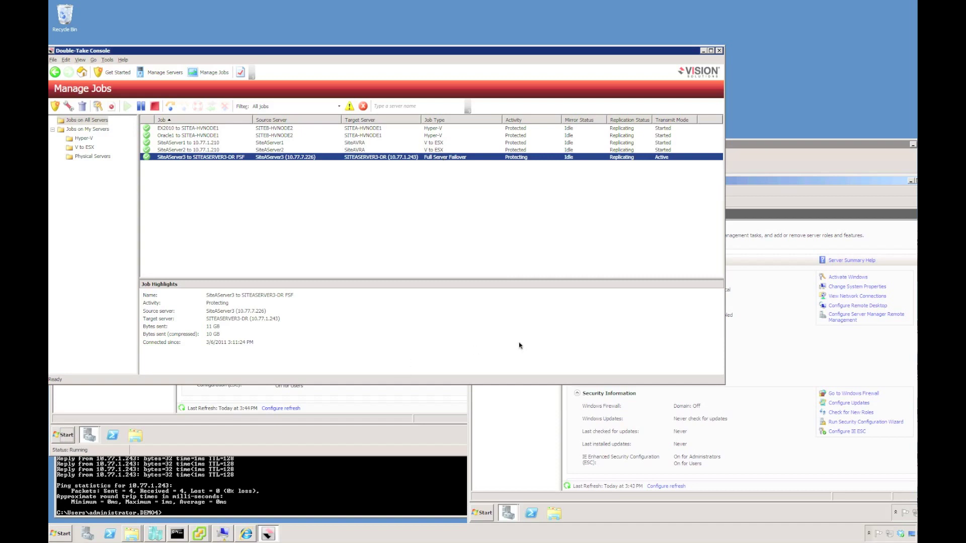
left_click(778, 161)
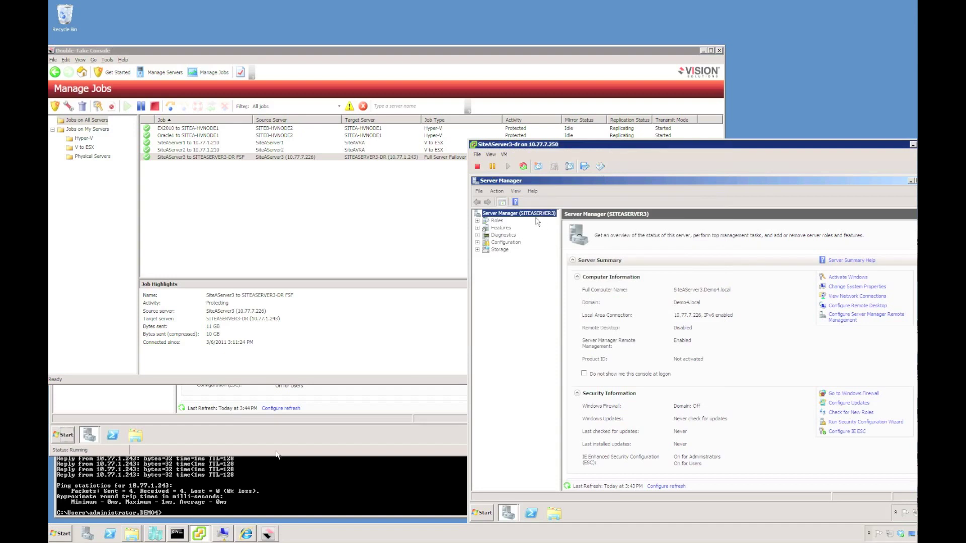
left_click(223, 533)
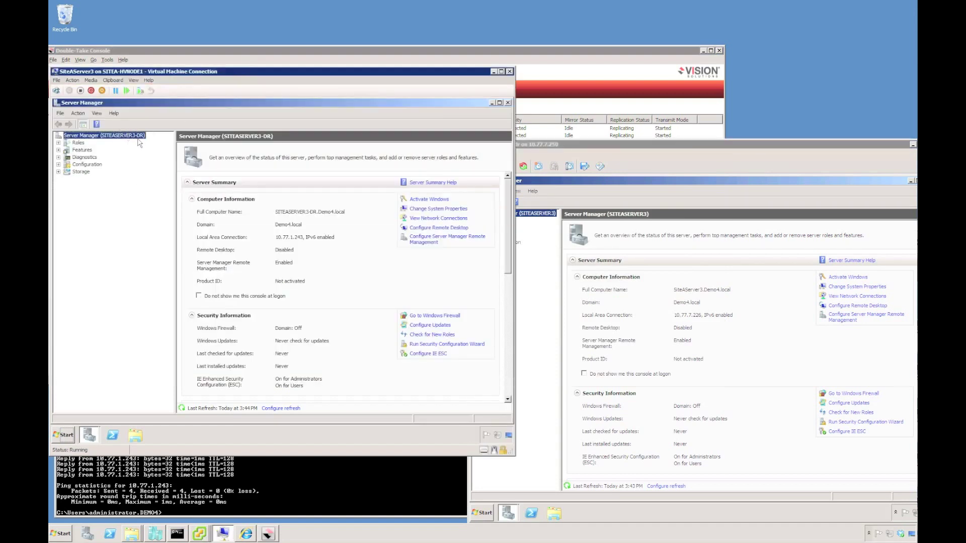
left_click(404, 53)
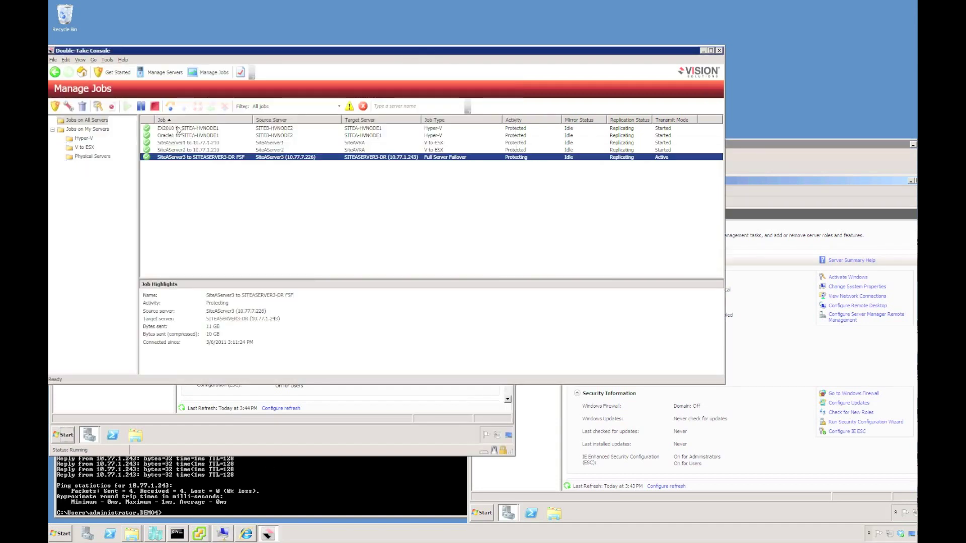
Step: Select all five jobs and fail them over together using live data
left_click(177, 130, "shift")
left_click(170, 106)
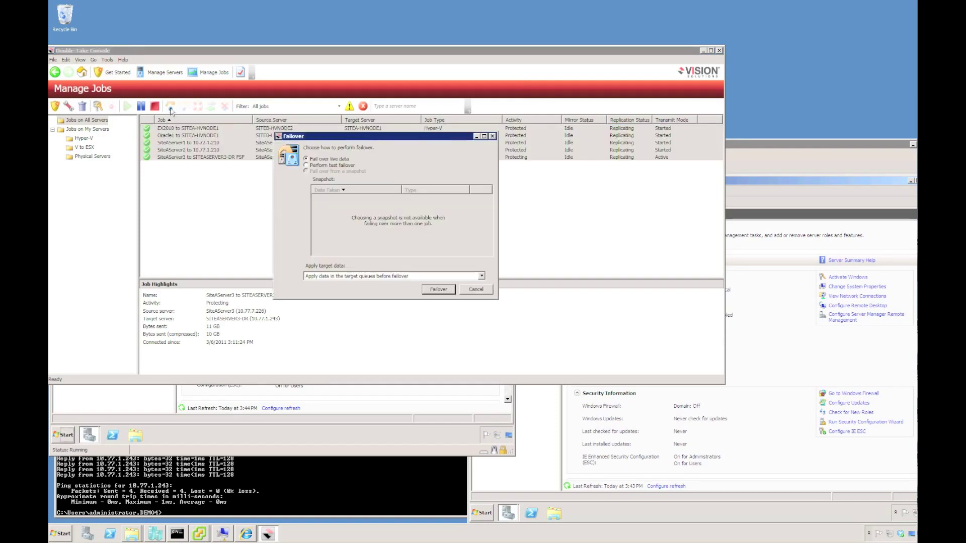
left_click(440, 289)
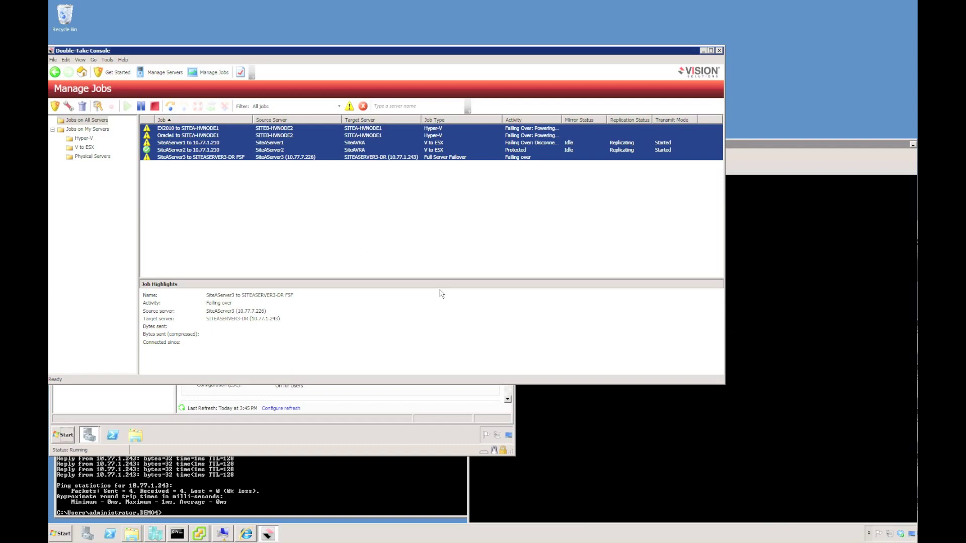
left_click_drag(562, 120, 602, 119)
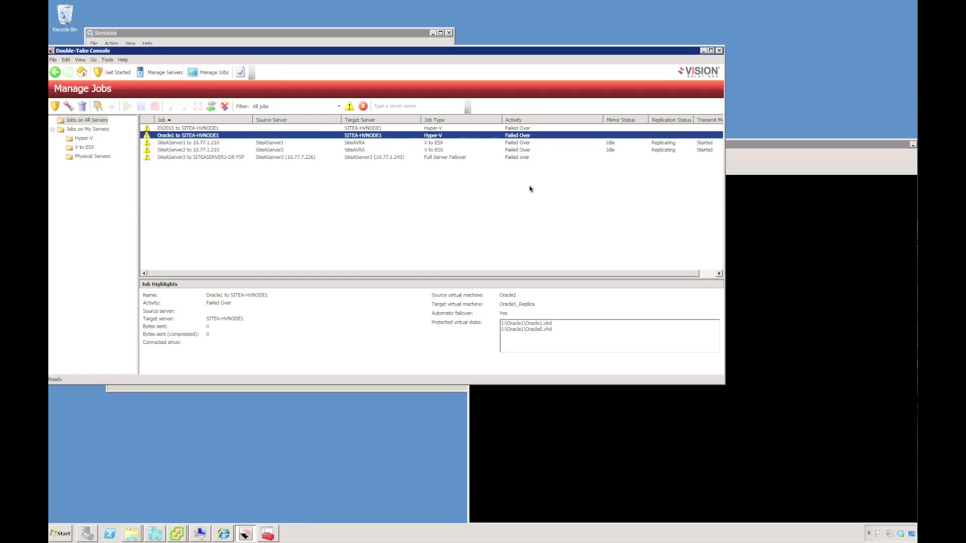
Step: Log on to SITEASERVER3 (10.77.1.243) with the account password, then power on the SiteAServer3-dr virtual machine
left_click(198, 534)
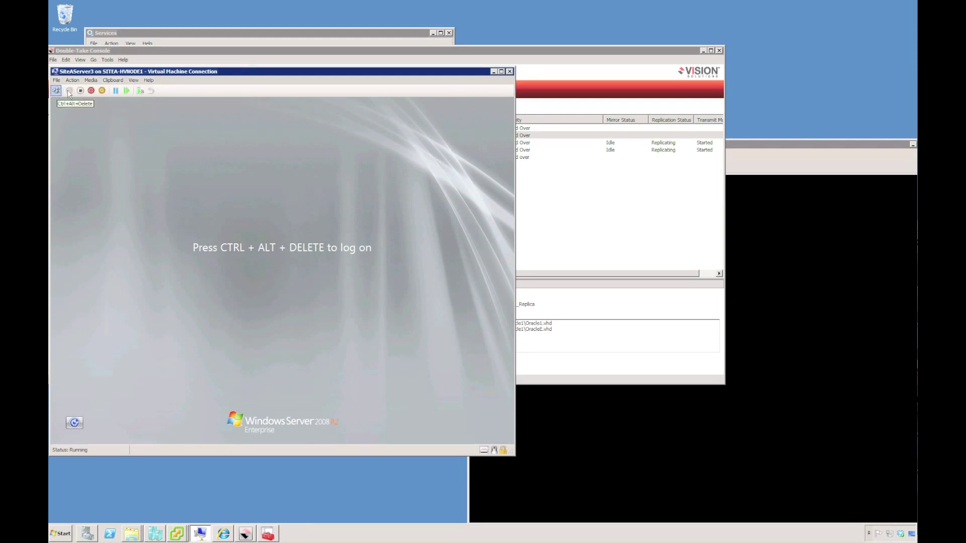
left_click(57, 90)
type("********")
key("Return")
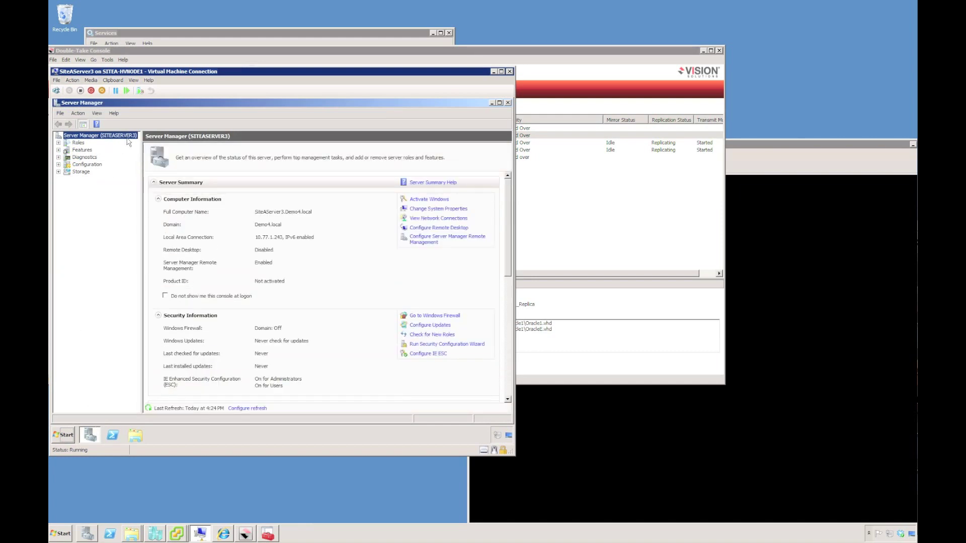
left_click(770, 166)
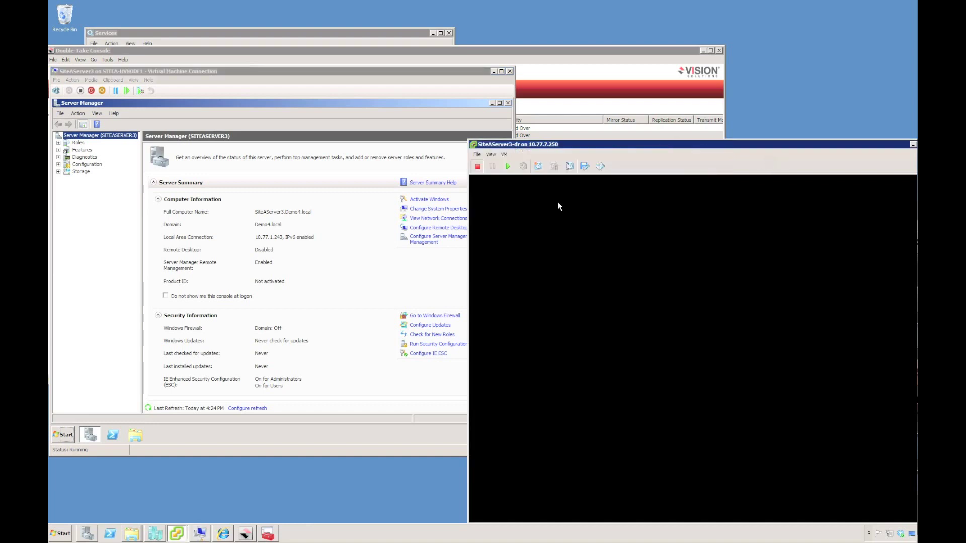
left_click(506, 167)
Step: Select all five failed-over jobs, from the SiteAServer3 full-server job onward, and confirm the reverse
left_click(596, 70)
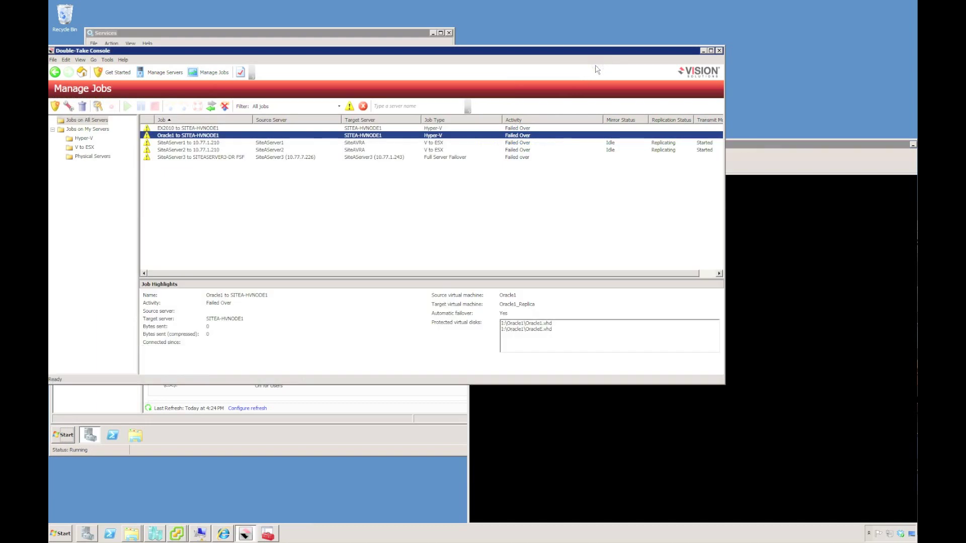
left_click(171, 158)
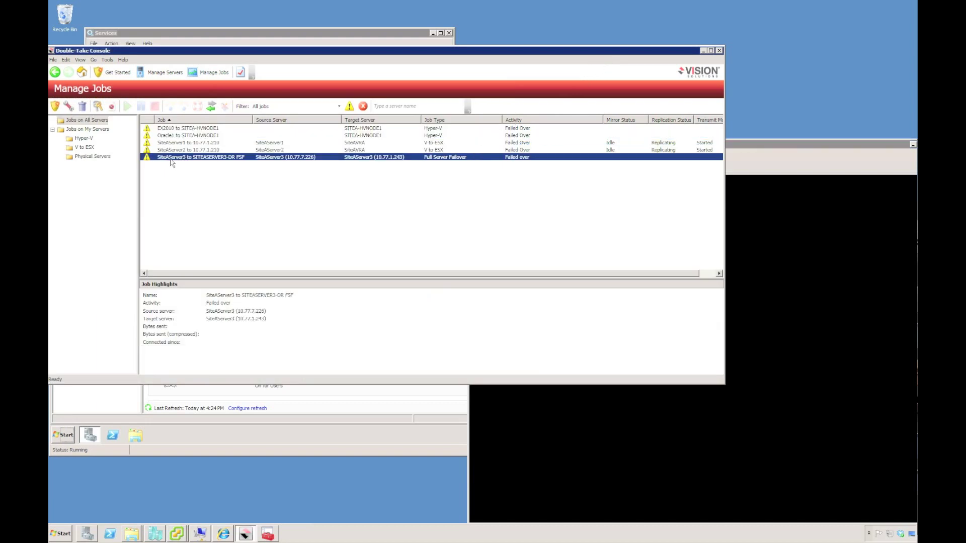
left_click(174, 130, "shift")
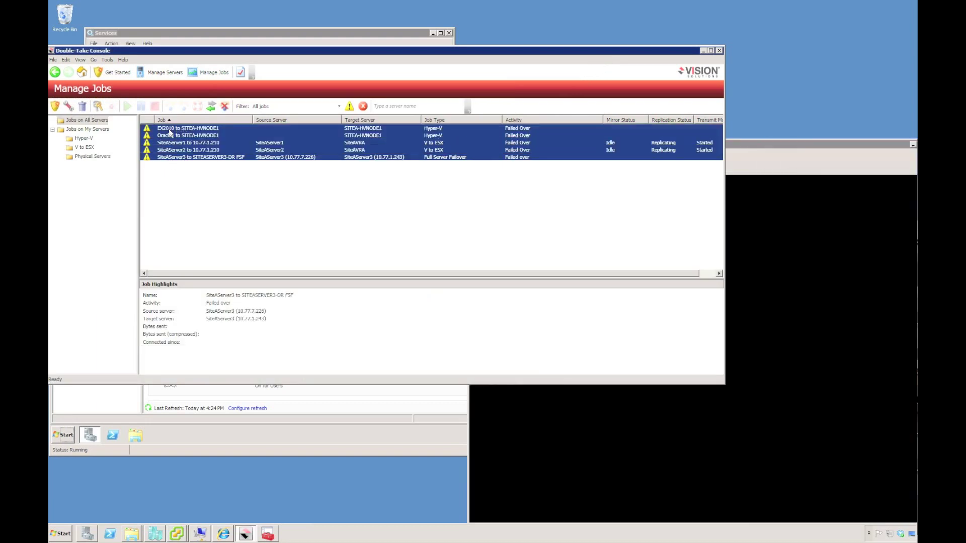
left_click(212, 108)
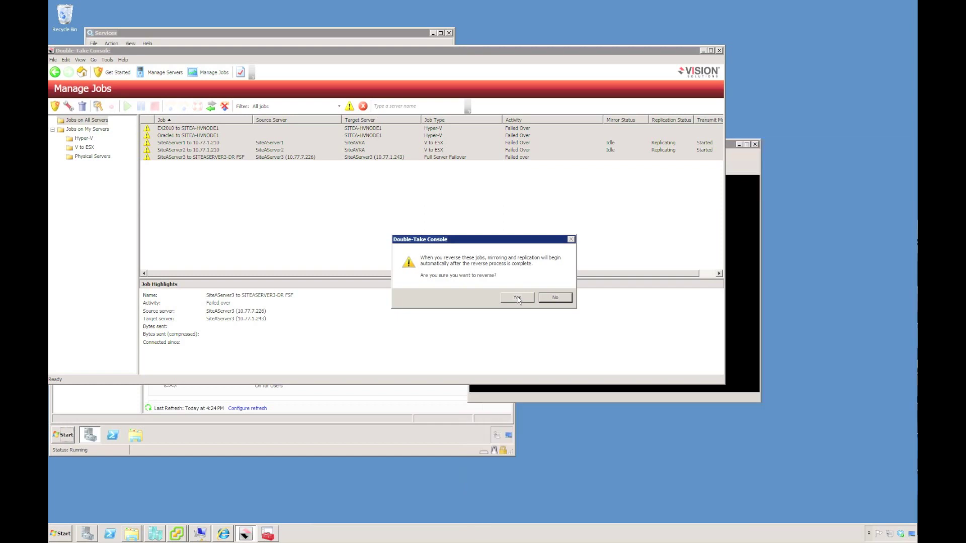
left_click(565, 298)
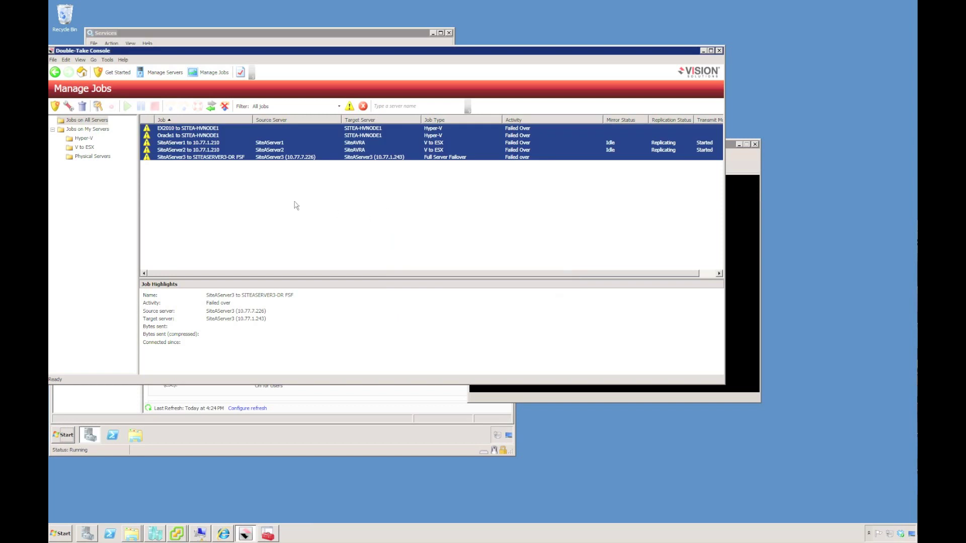